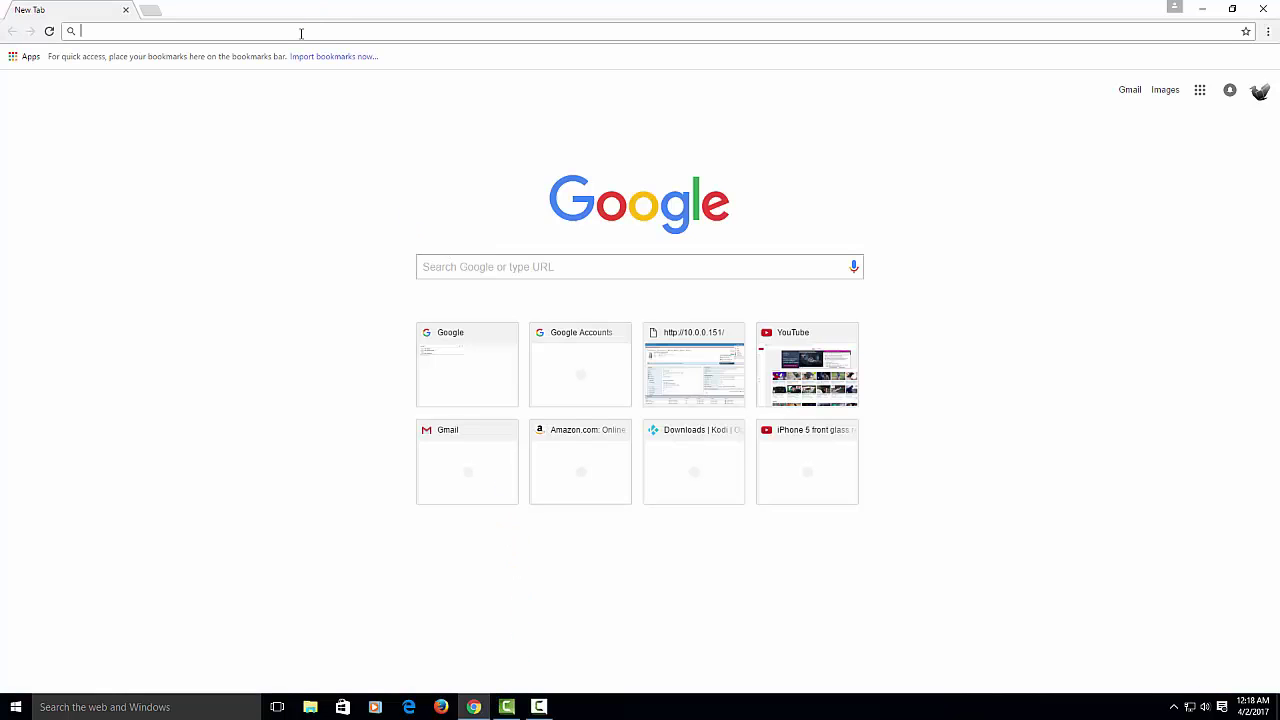
Step: Load kodi.tv/download and scroll down to the platform choices
text(ko)
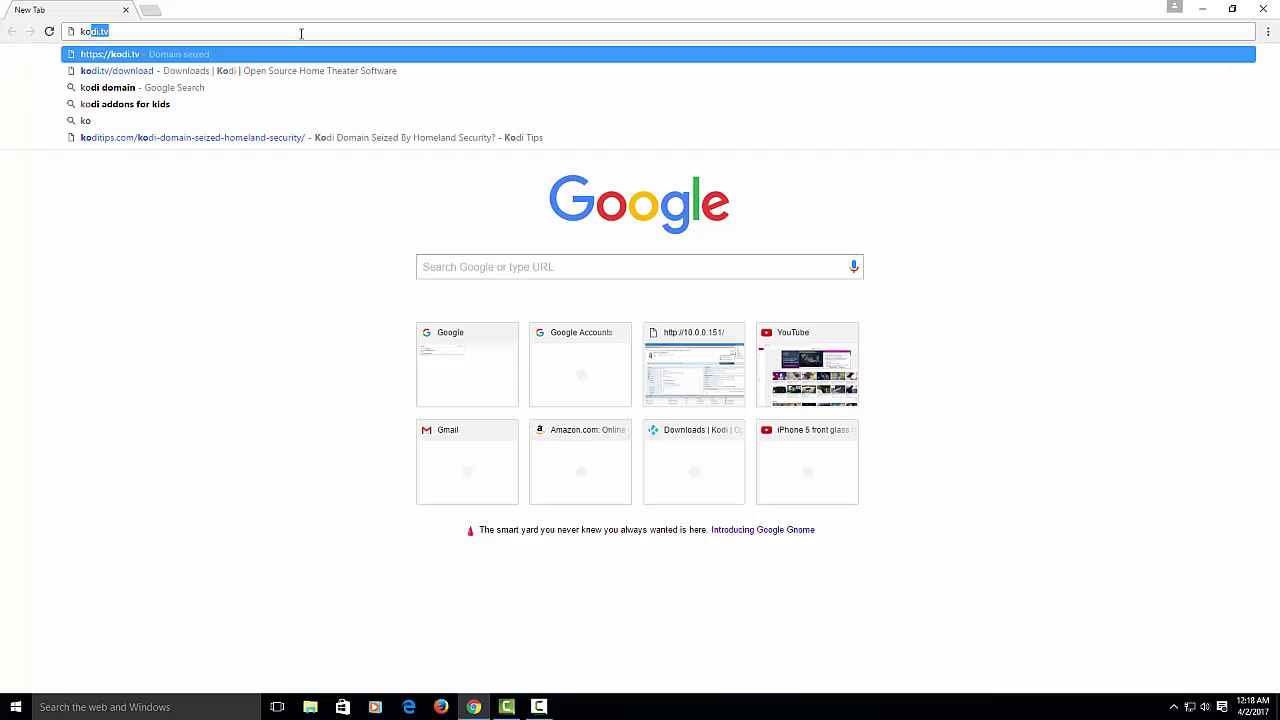
text(di.tv)
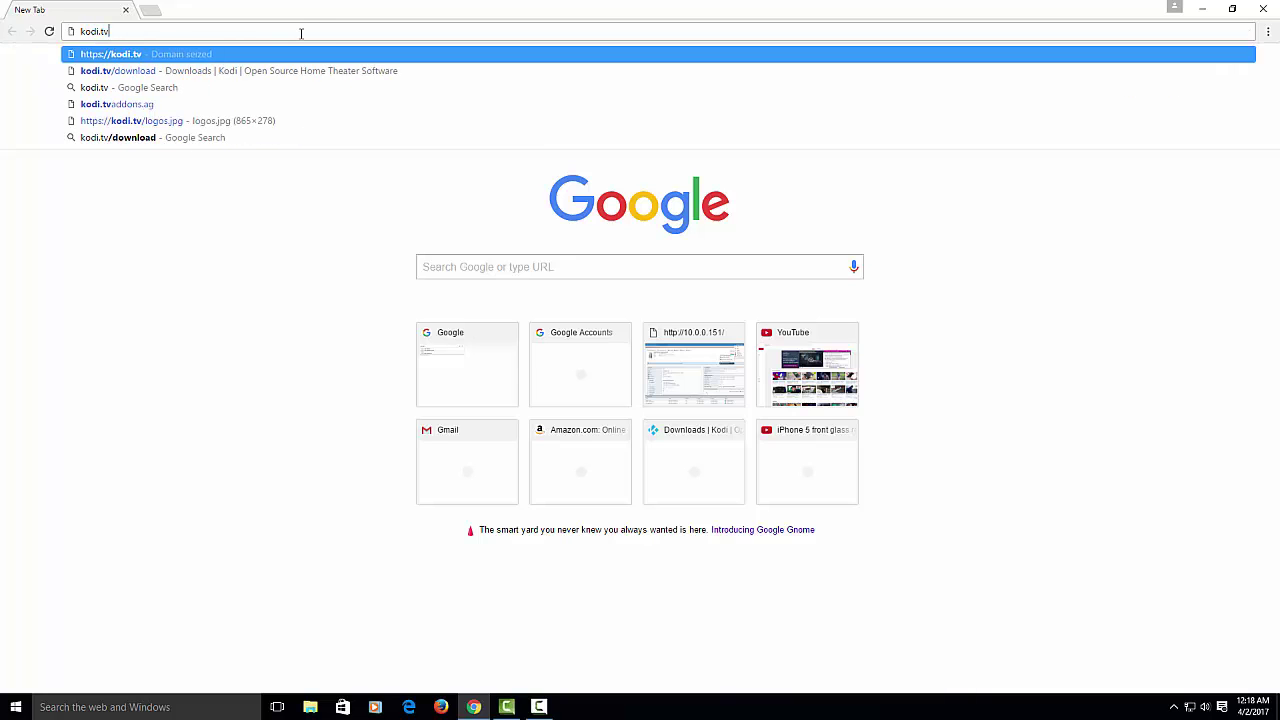
text(/do)
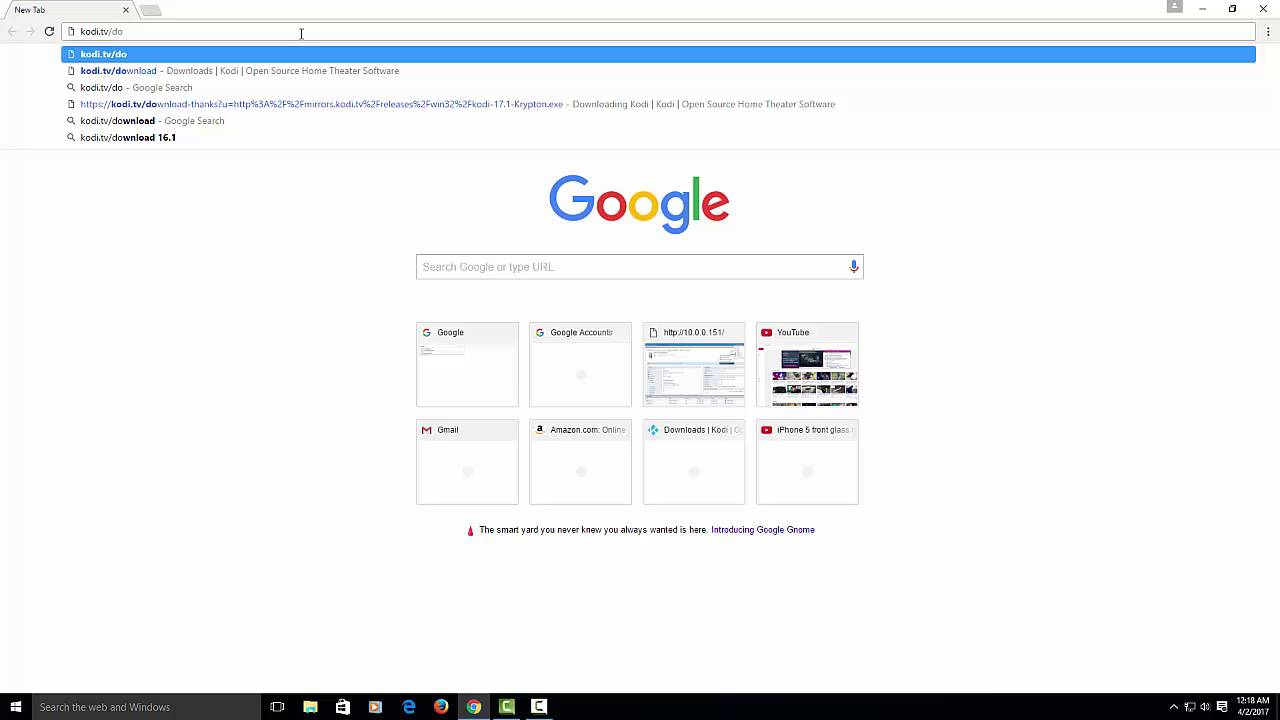
text(wnload)
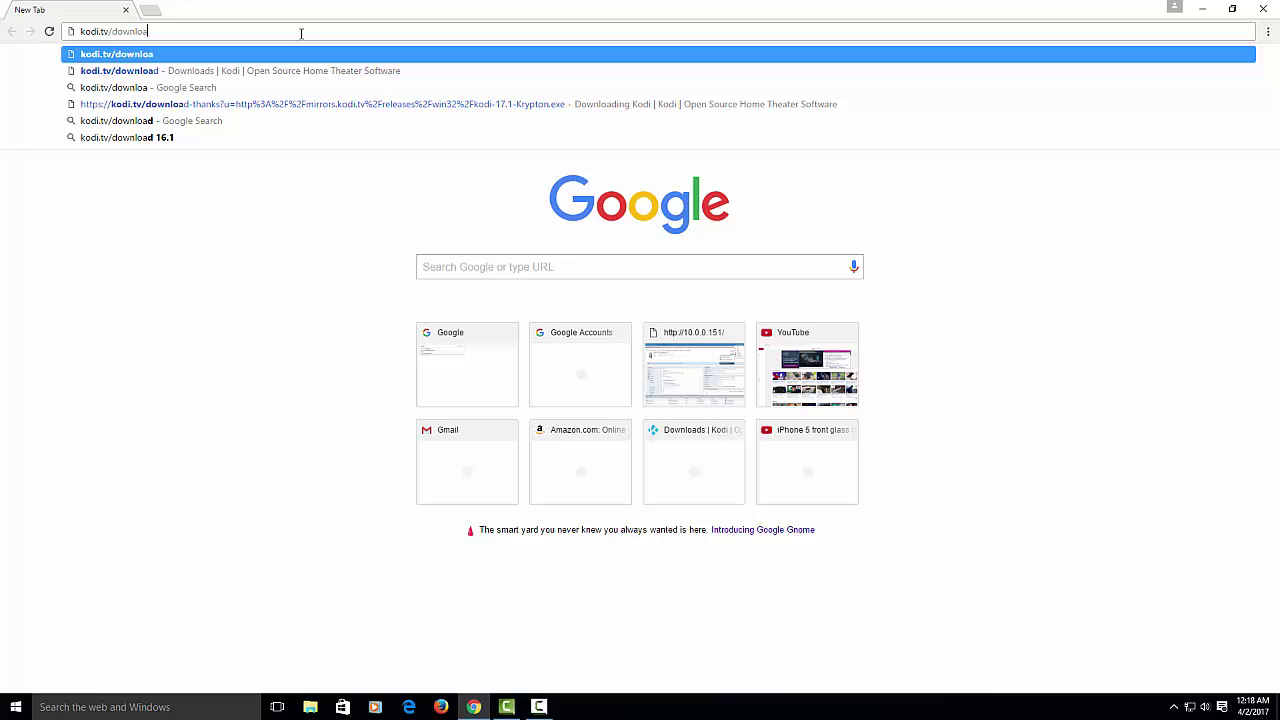
key(Return)
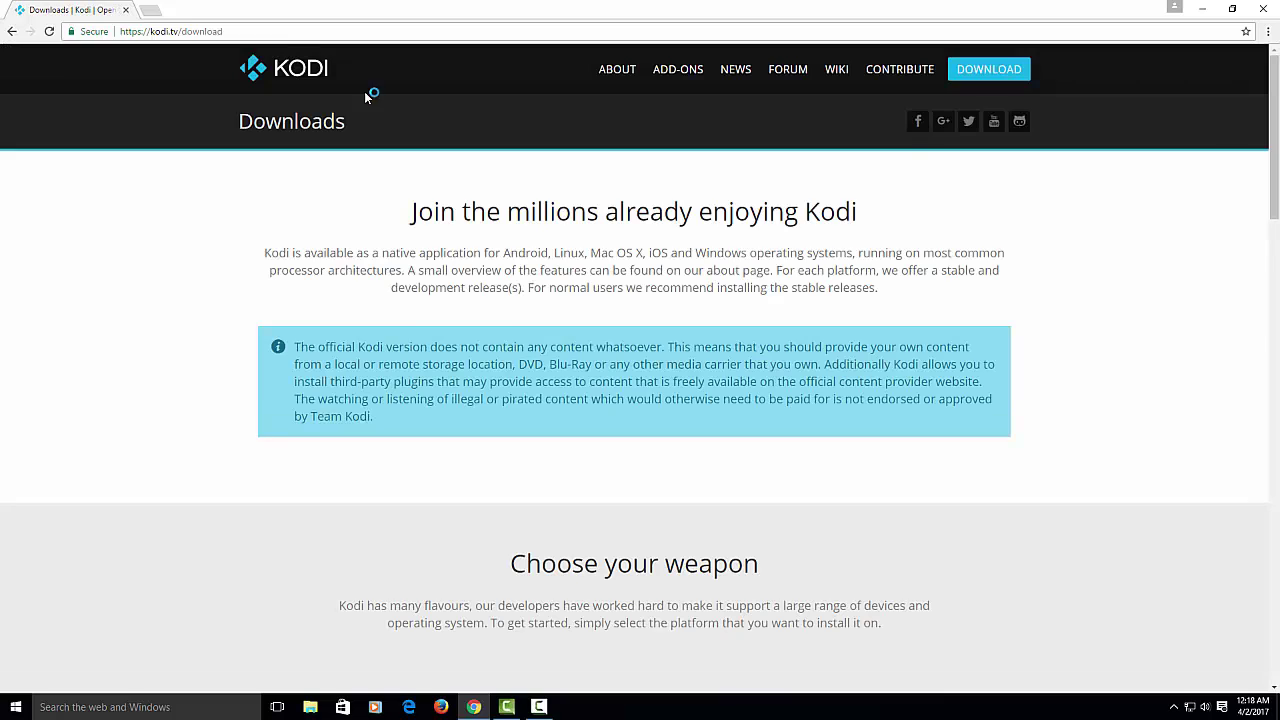
scroll(544, 372, down, 3)
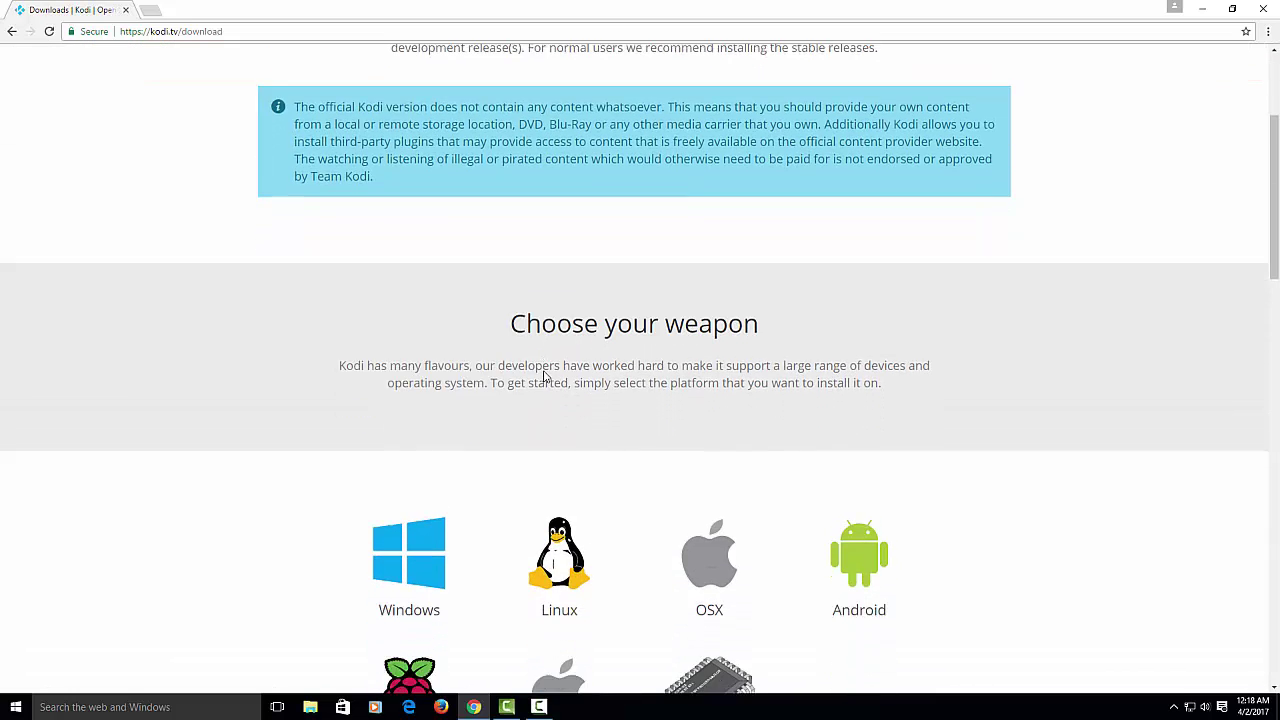
scroll(544, 376, down, 3)
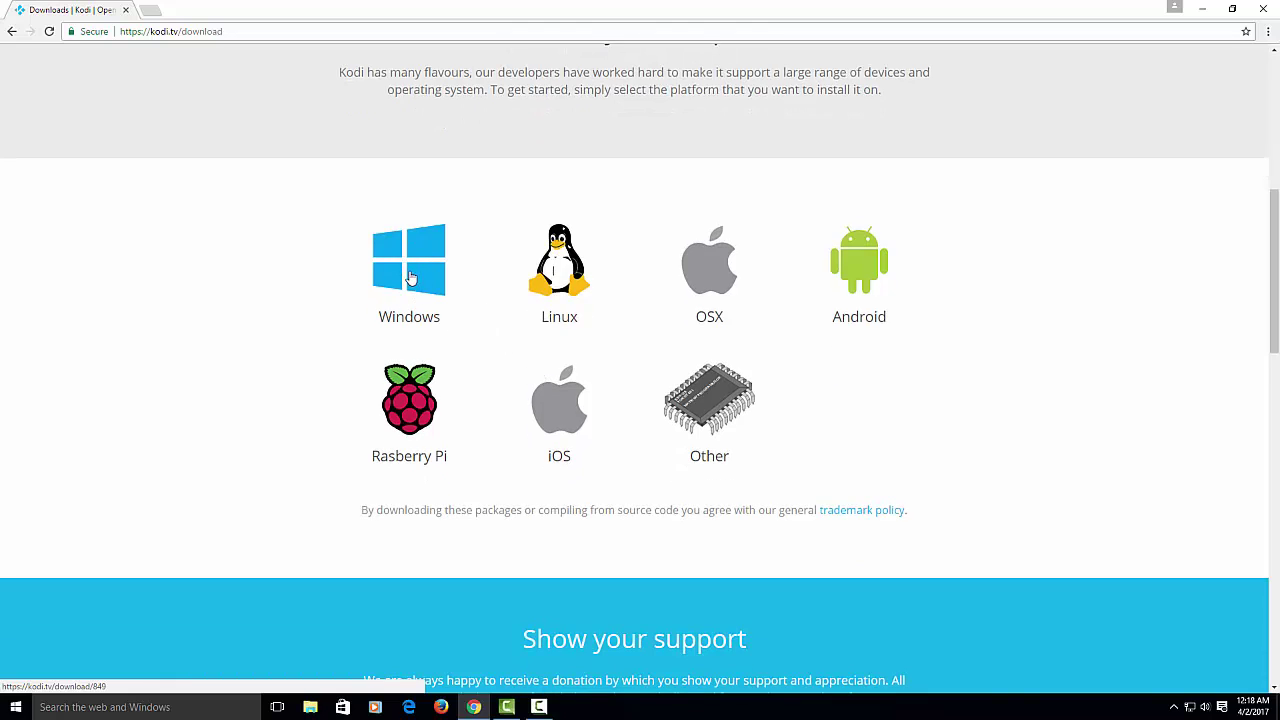
Step: Download the Windows release installer and run kodi-17.1-Krypton.exe
click(413, 272)
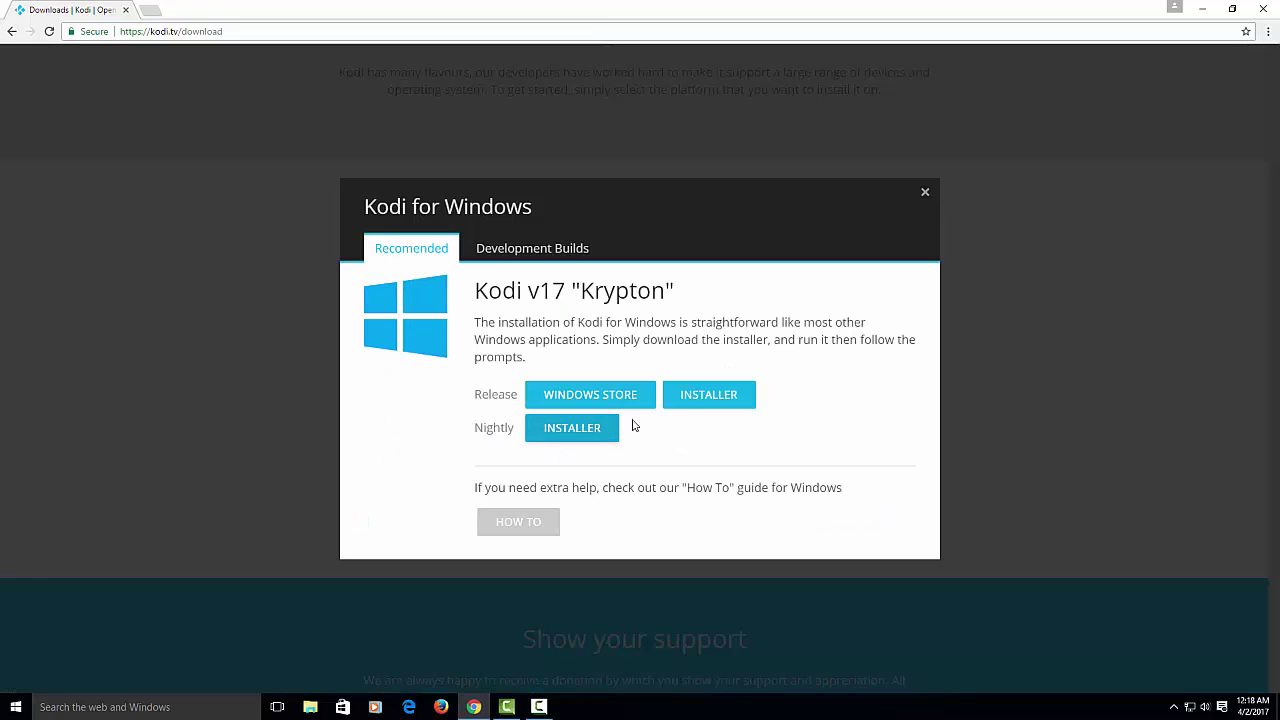
click(689, 408)
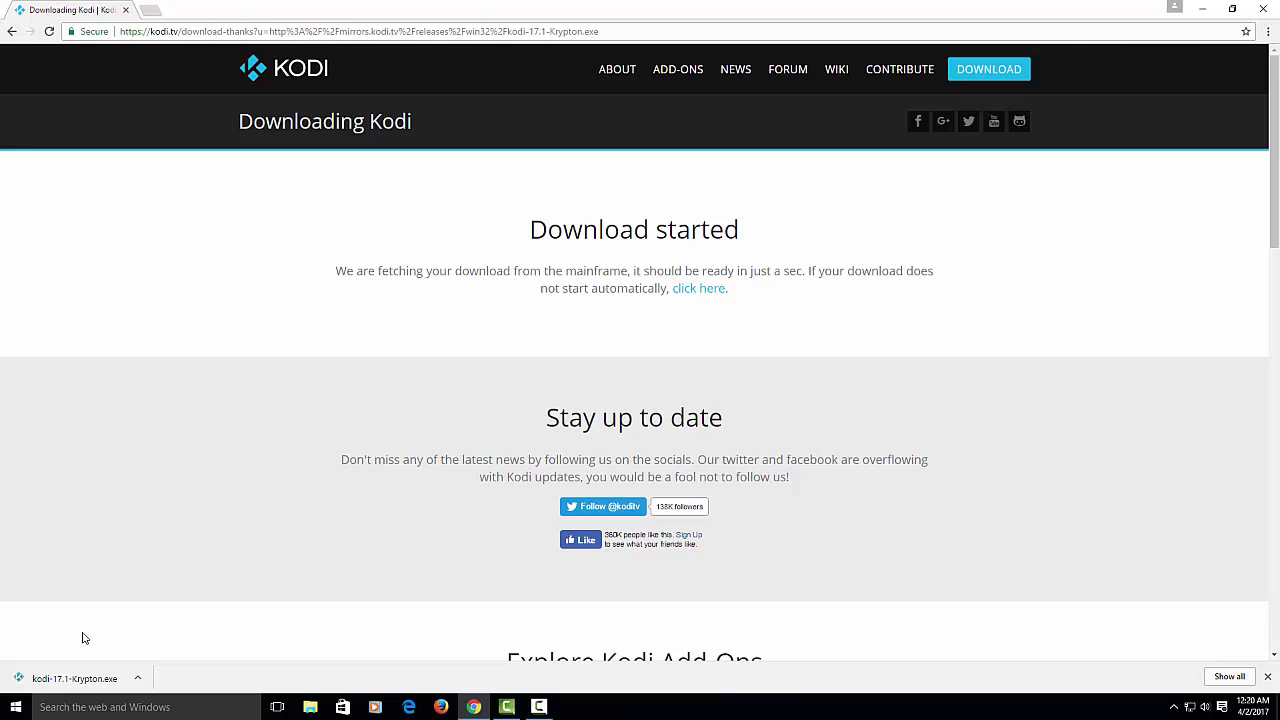
click(70, 680)
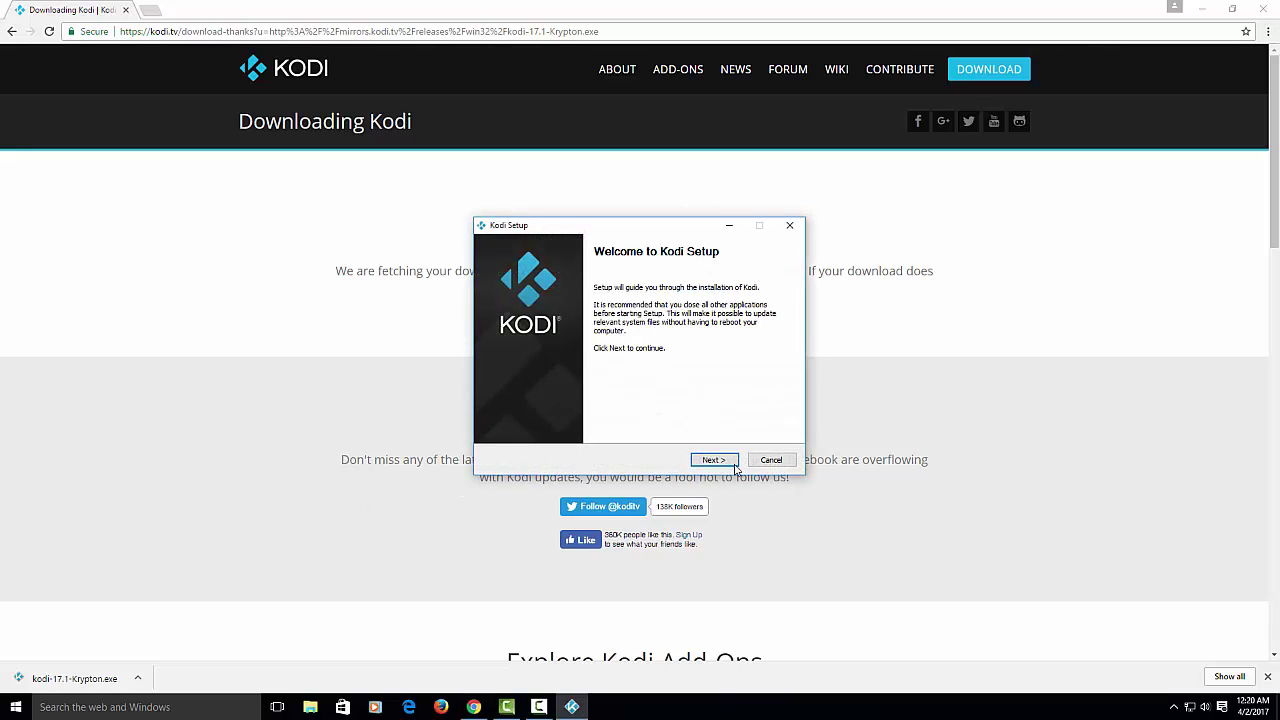
Step: Install Kodi with the full default components and folder, then tick Run Kodi on the finish page
click(736, 466)
click(697, 466)
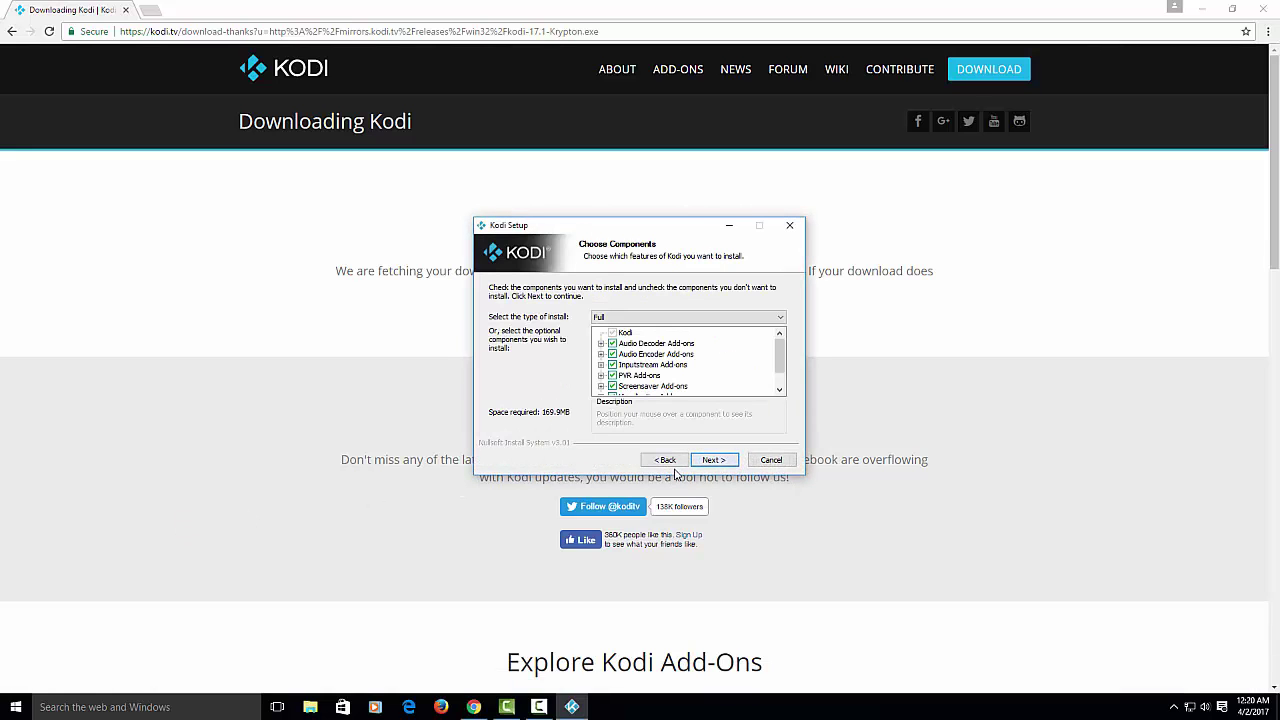
scroll(693, 378, down, 1)
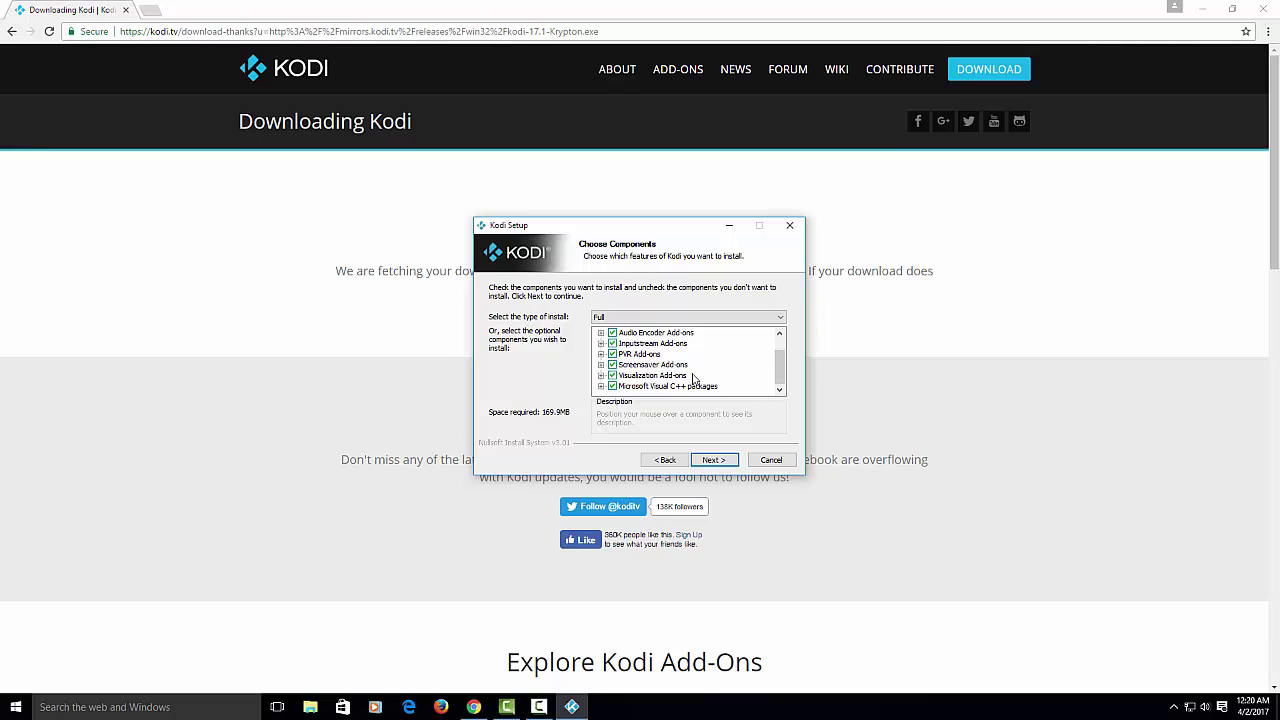
scroll(693, 378, up, 1)
click(714, 460)
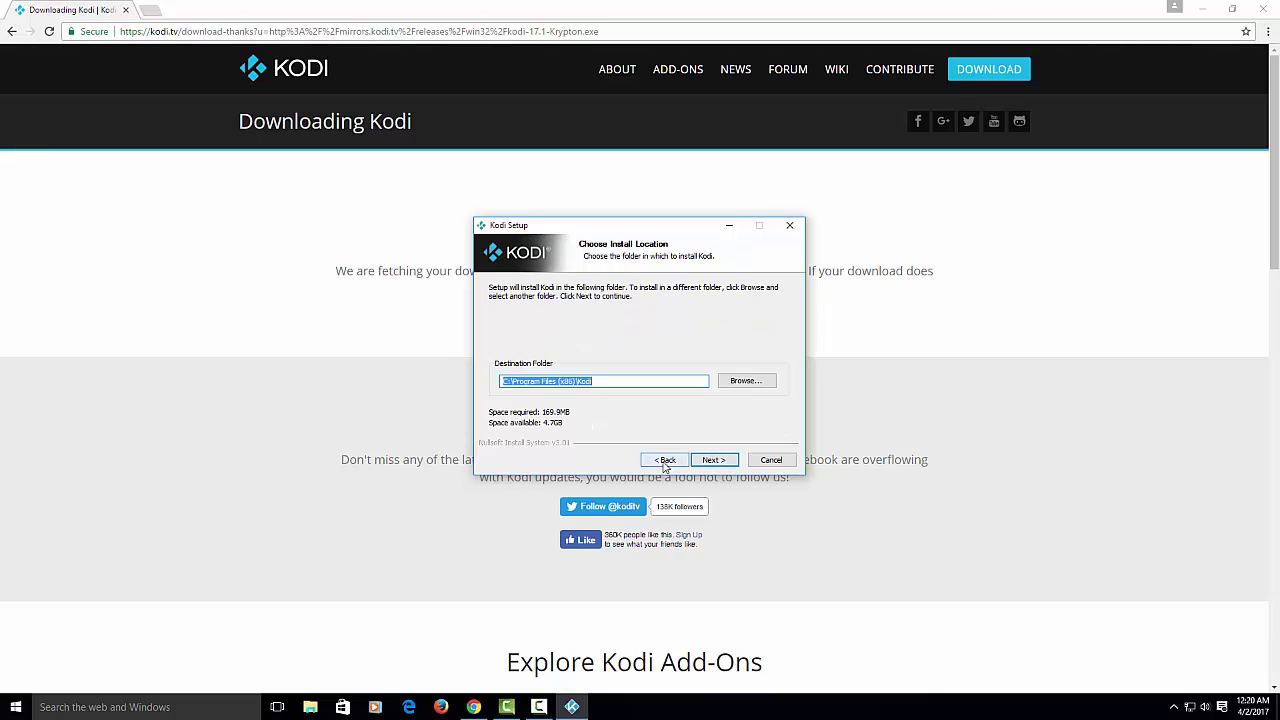
click(711, 462)
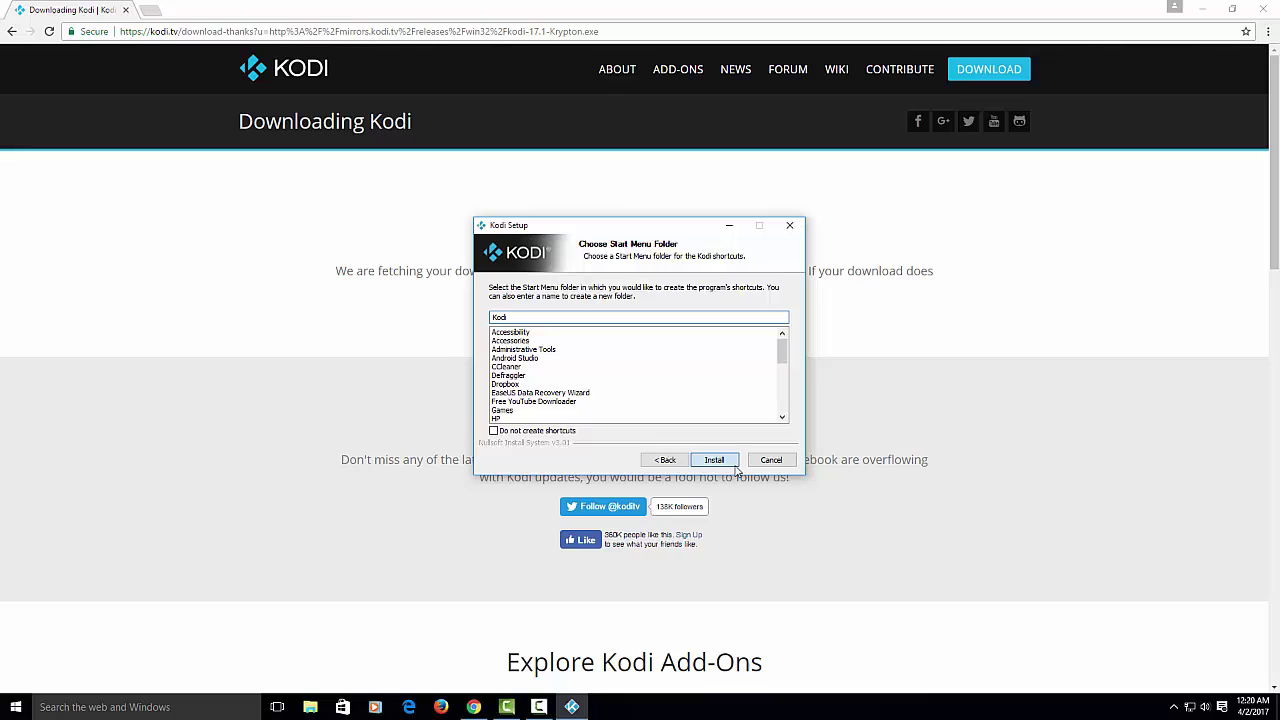
click(733, 463)
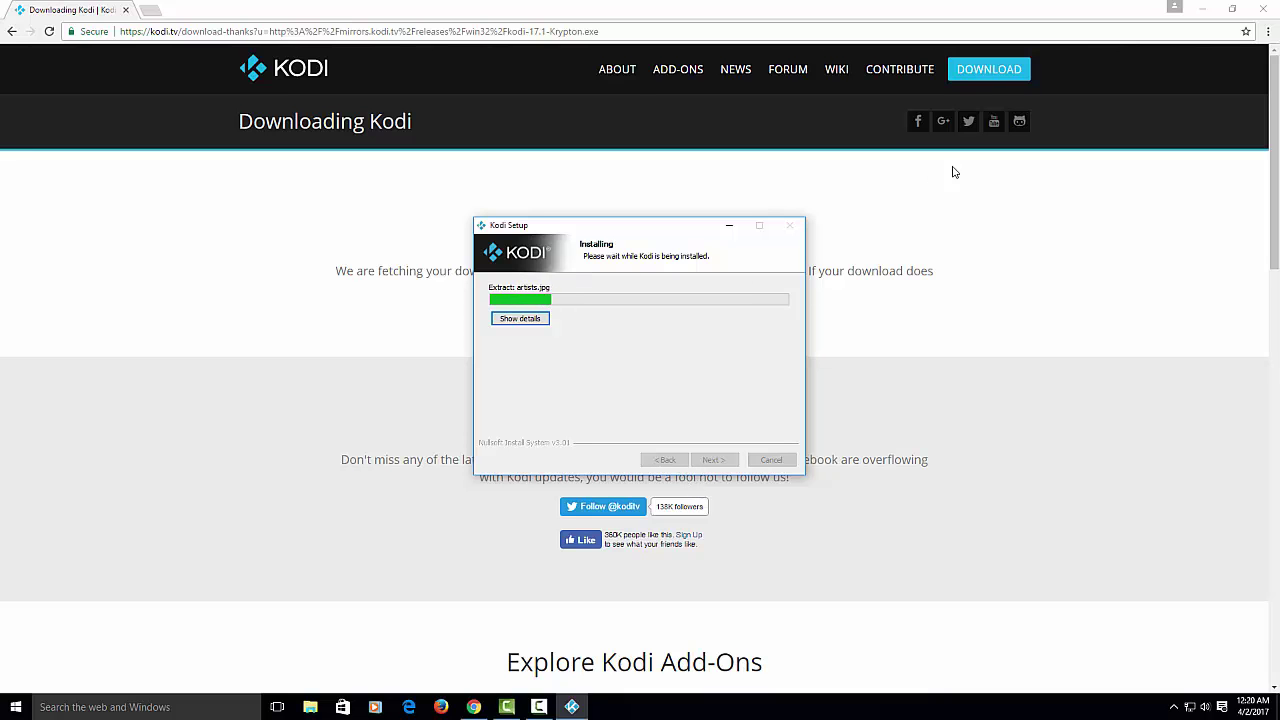
click(1262, 8)
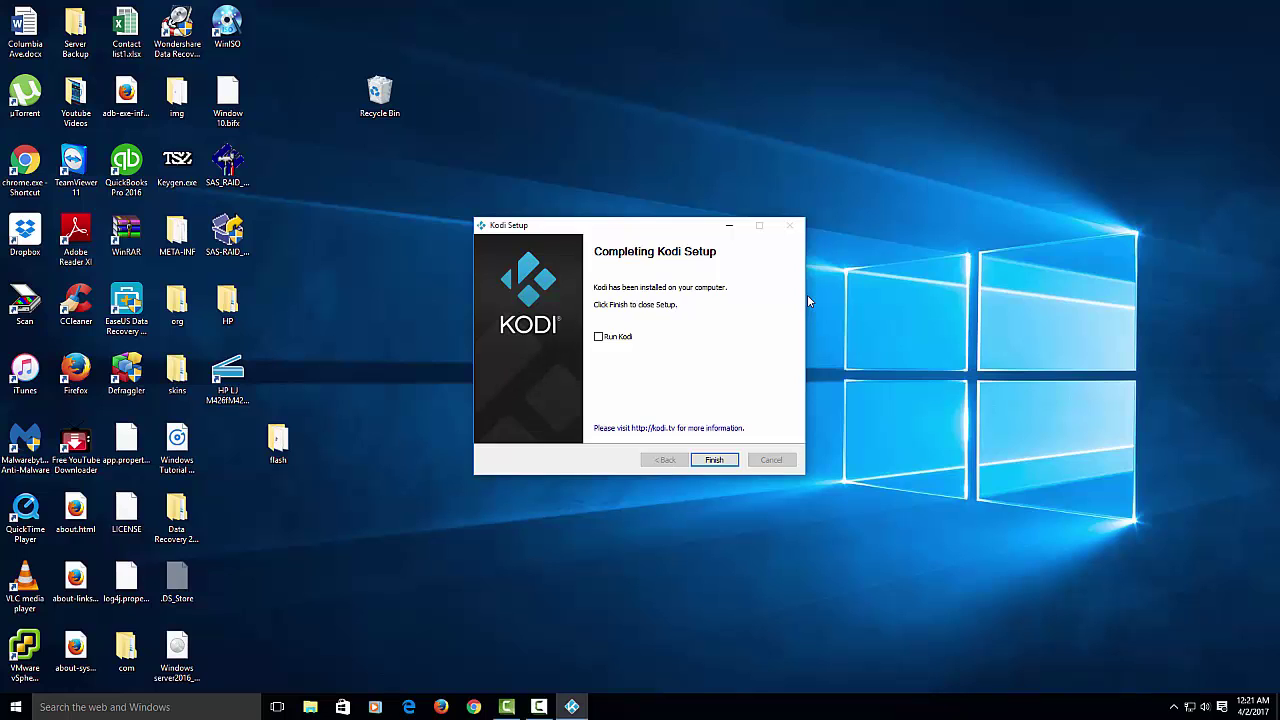
click(599, 337)
Step: Finish setup to launch Kodi, then start Add source in the System File manager
click(708, 462)
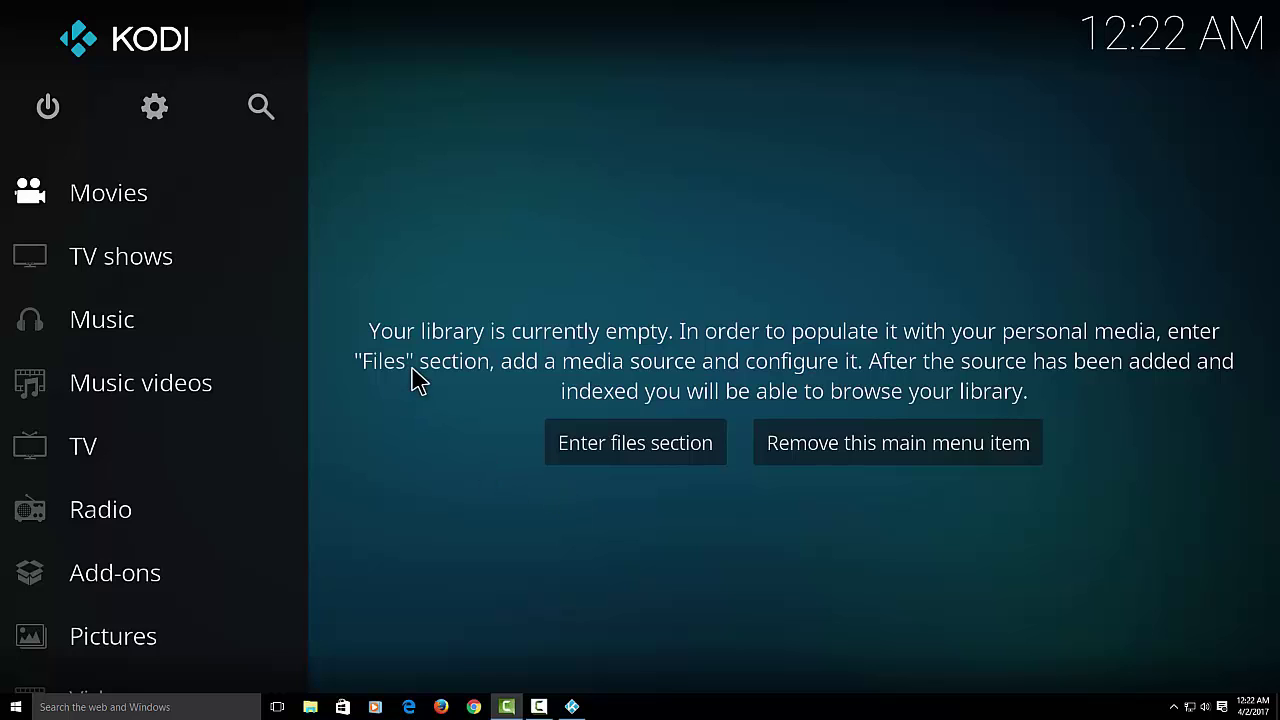
click(166, 110)
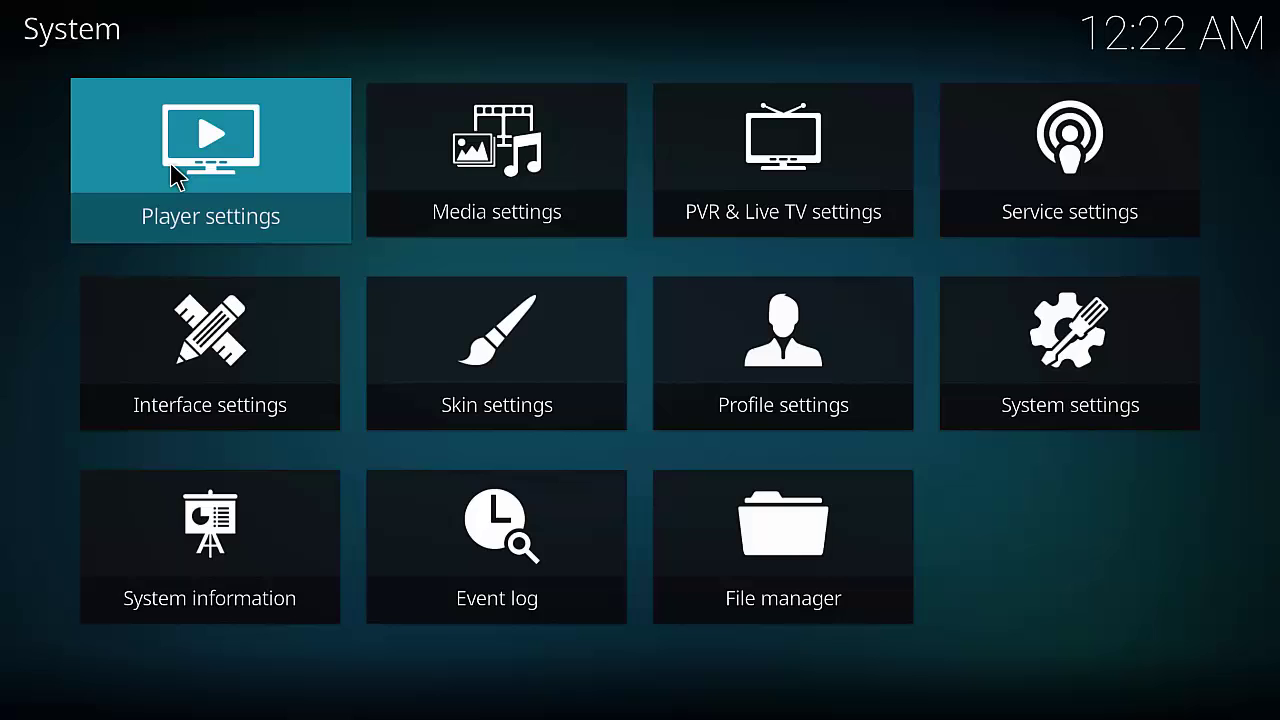
click(808, 597)
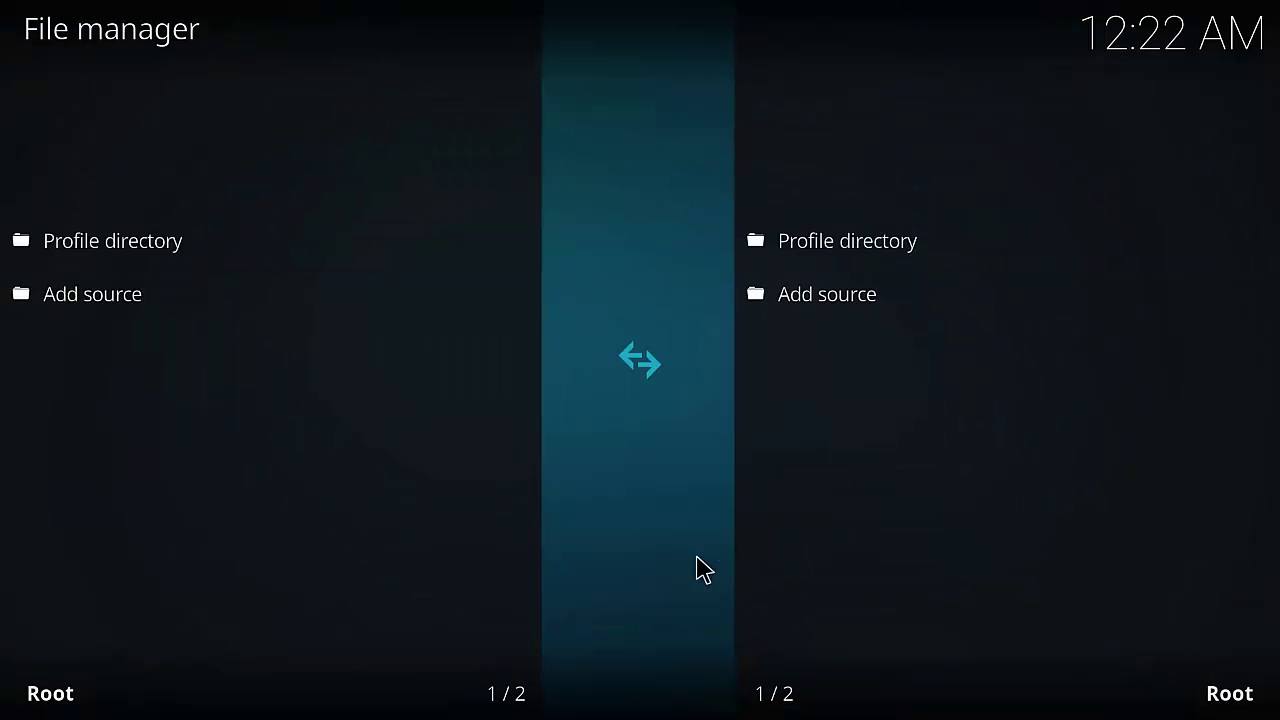
click(170, 305)
click(562, 252)
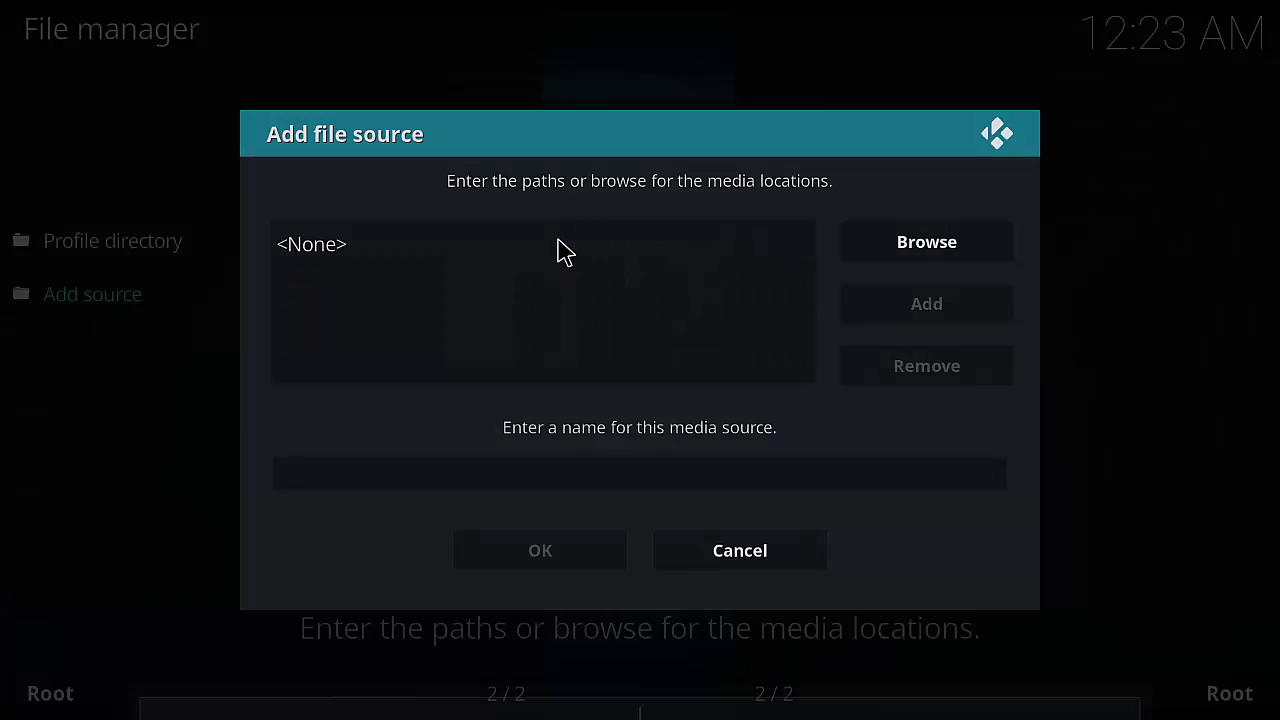
text(http:)
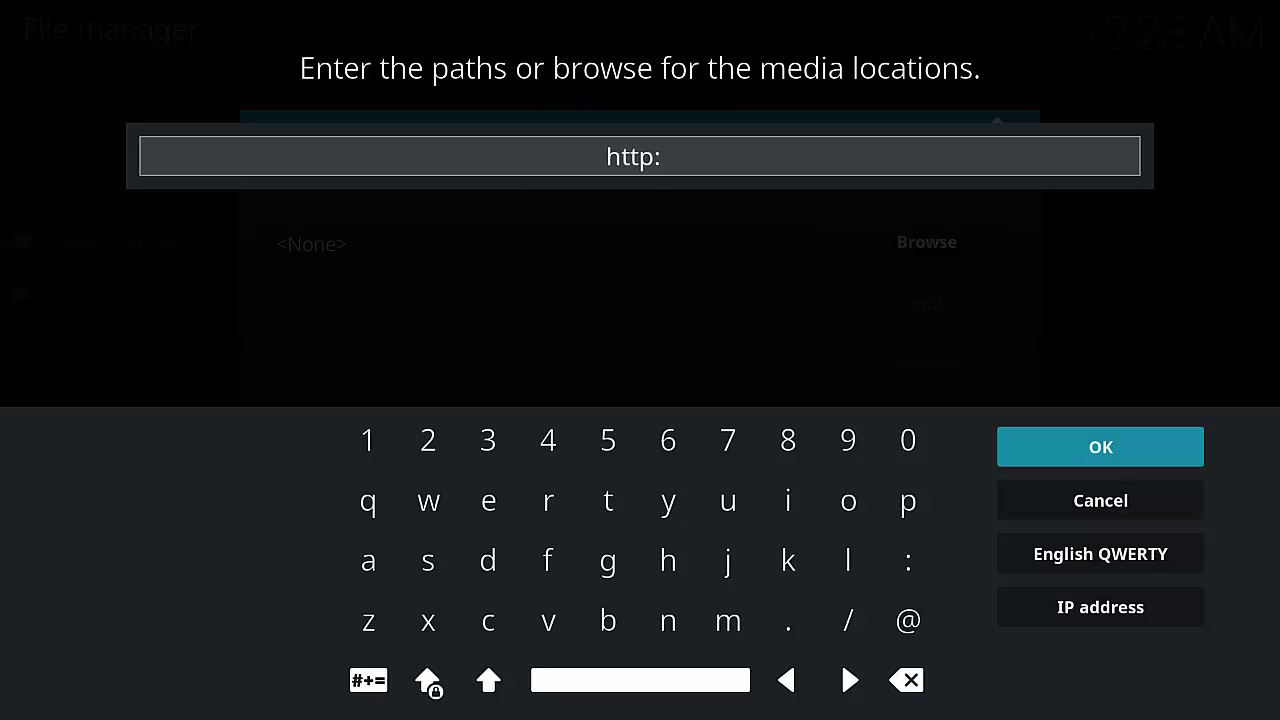
text(//)
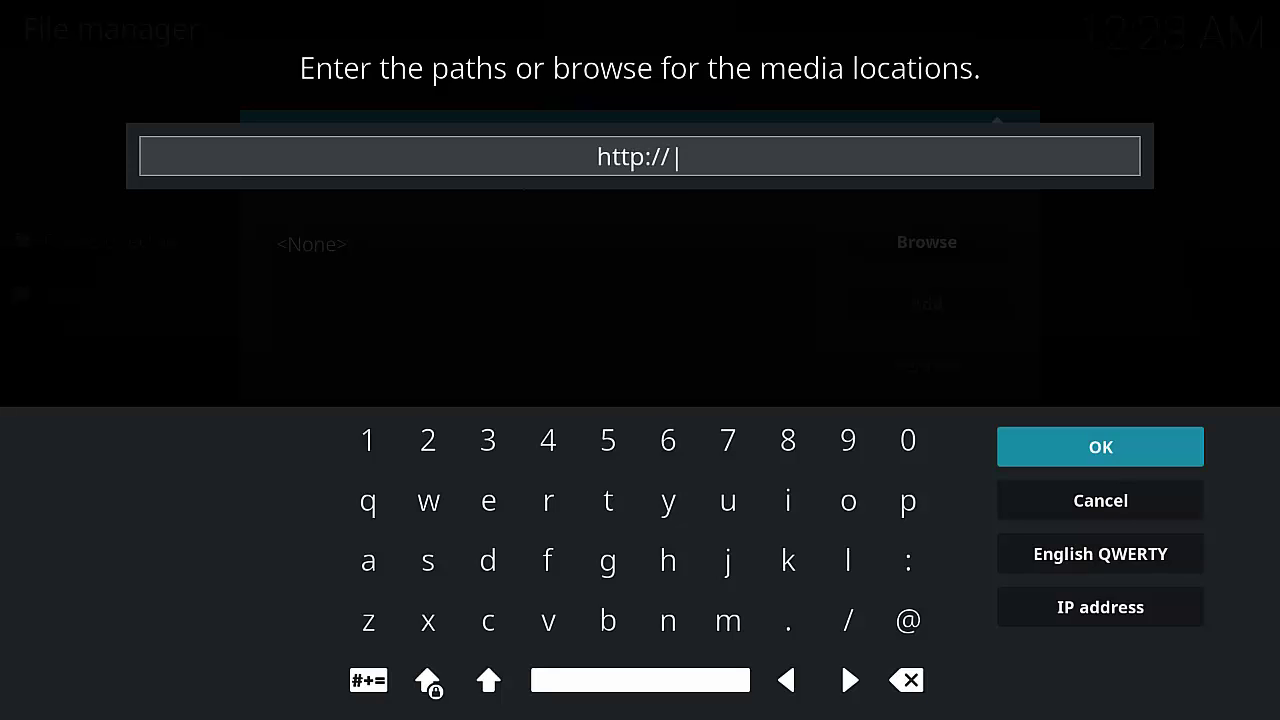
text(fusion)
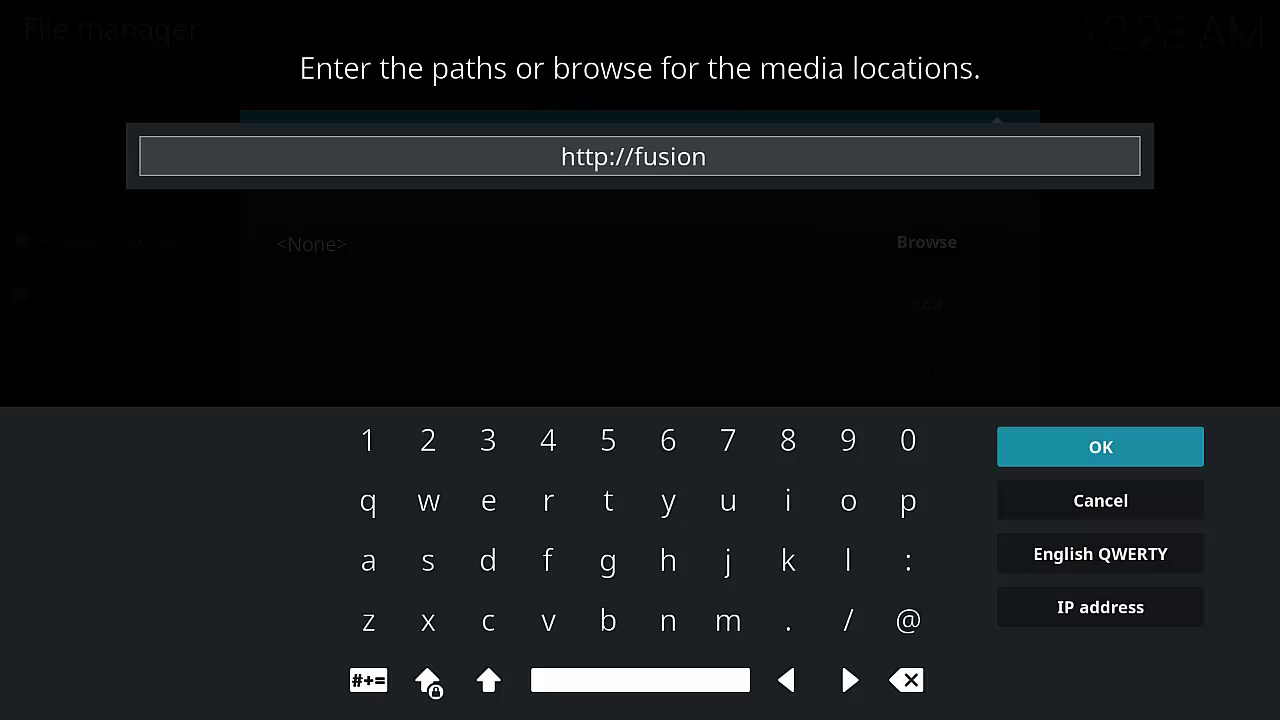
text(.tv)
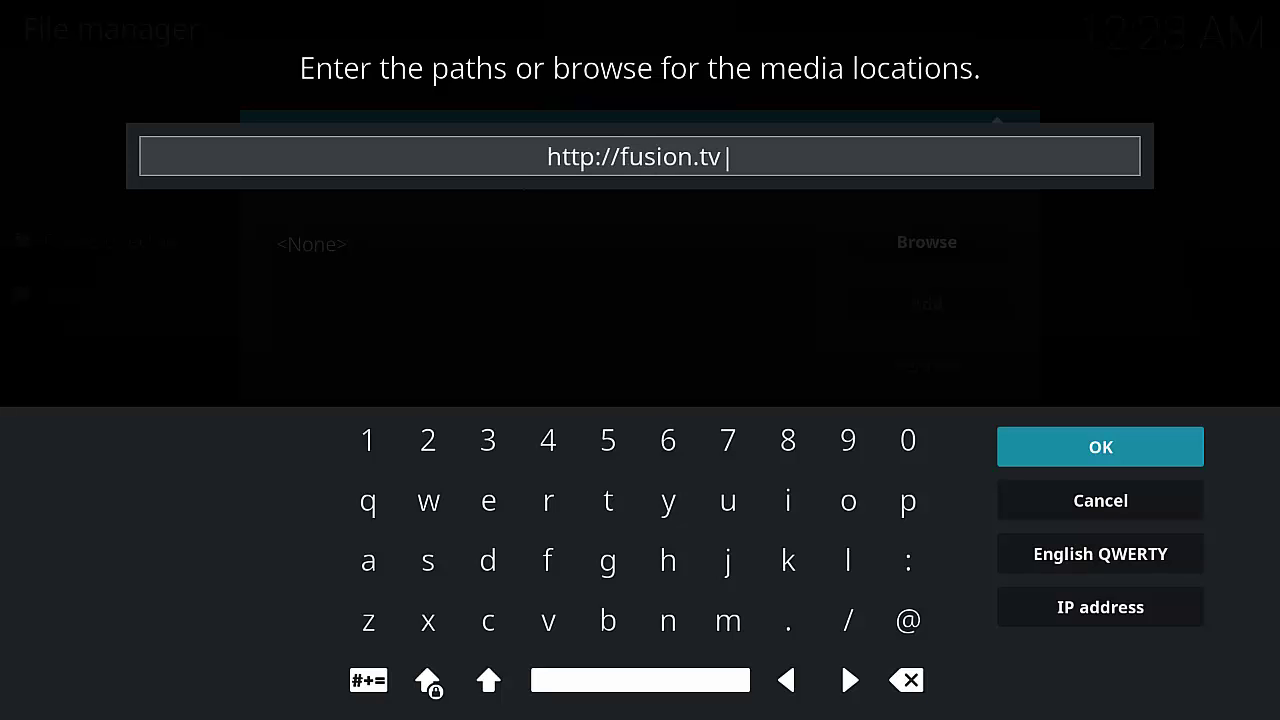
text(addons)
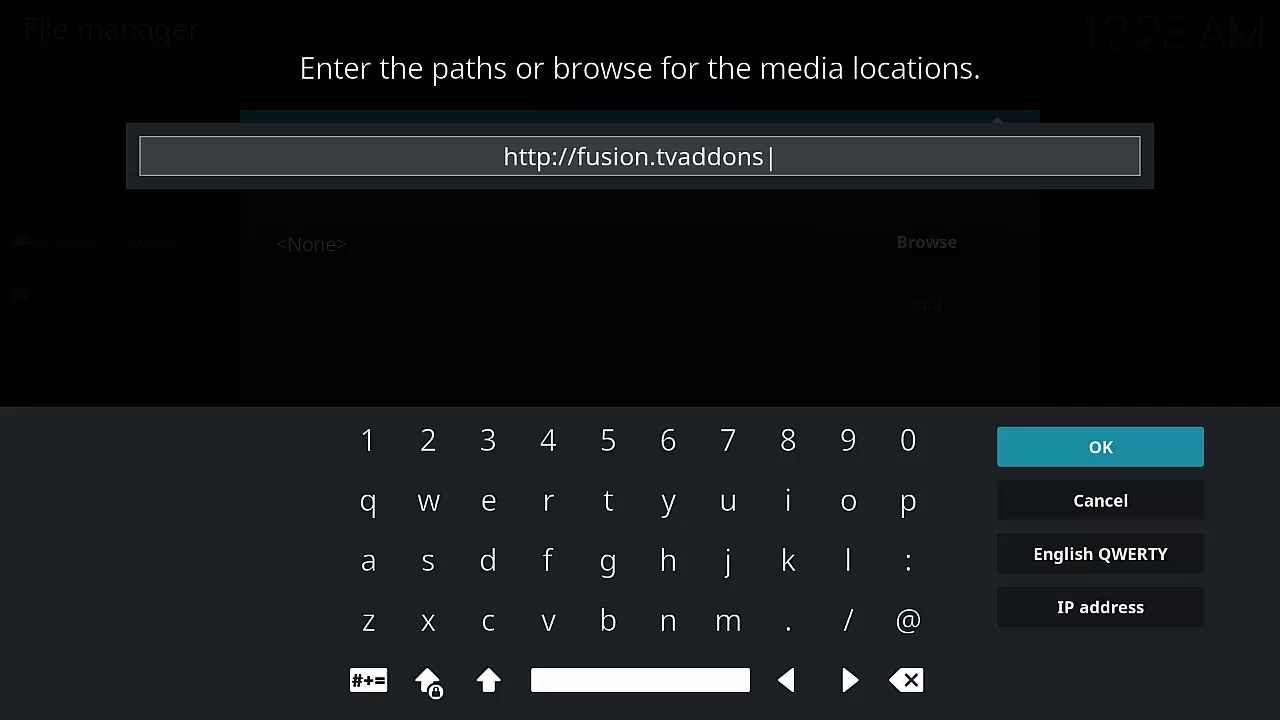
text(.ag)
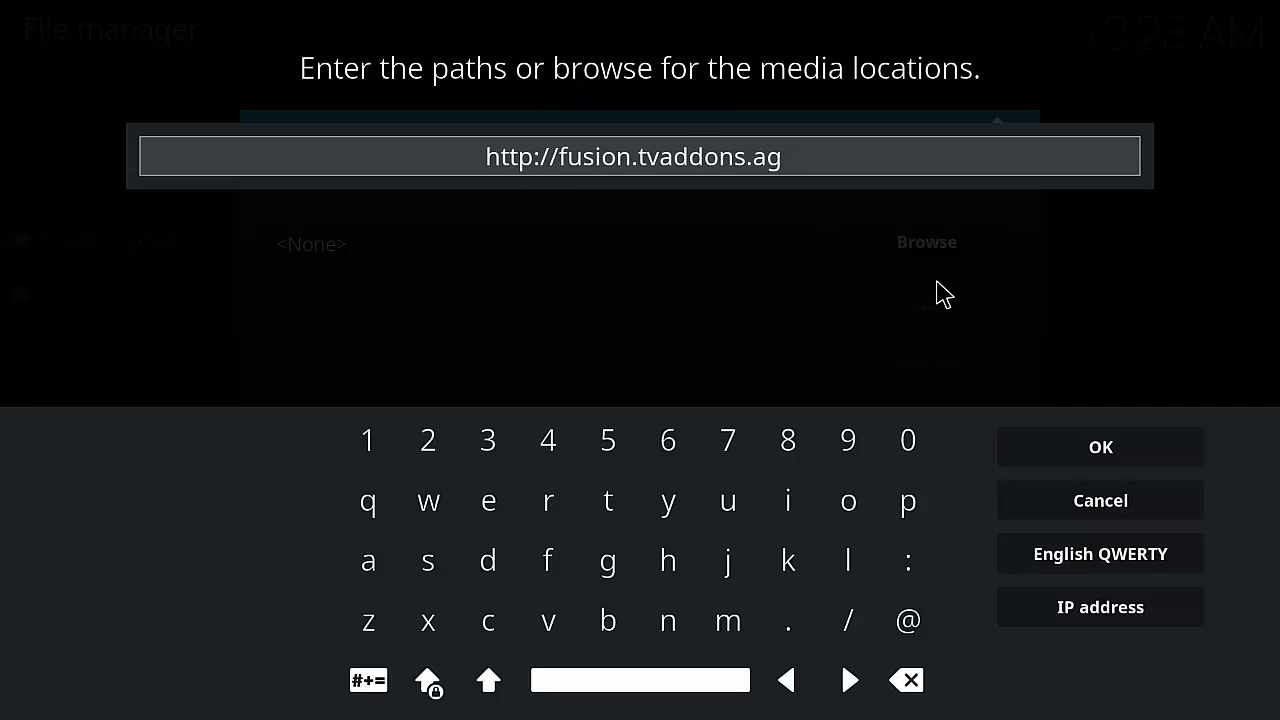
click(1034, 440)
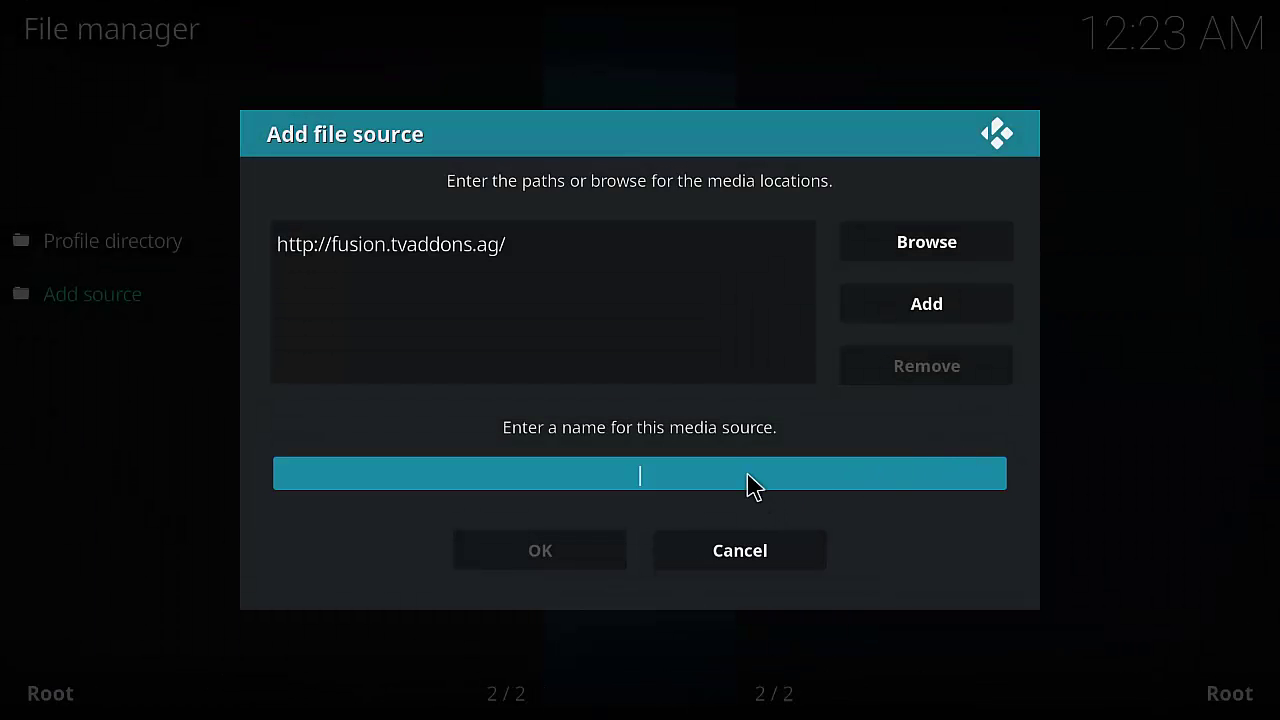
text(Fusion)
click(588, 540)
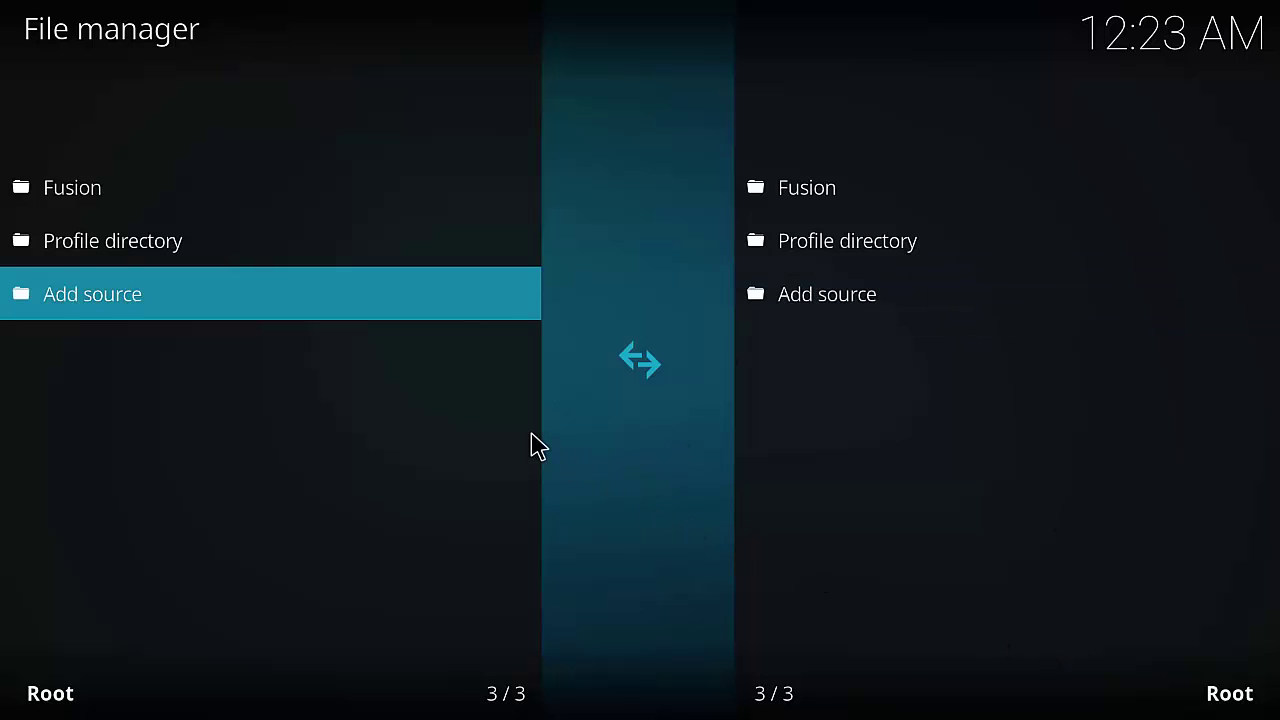
Step: Back out to the Kodi home screen and go to the Add-ons section
key(Escape)
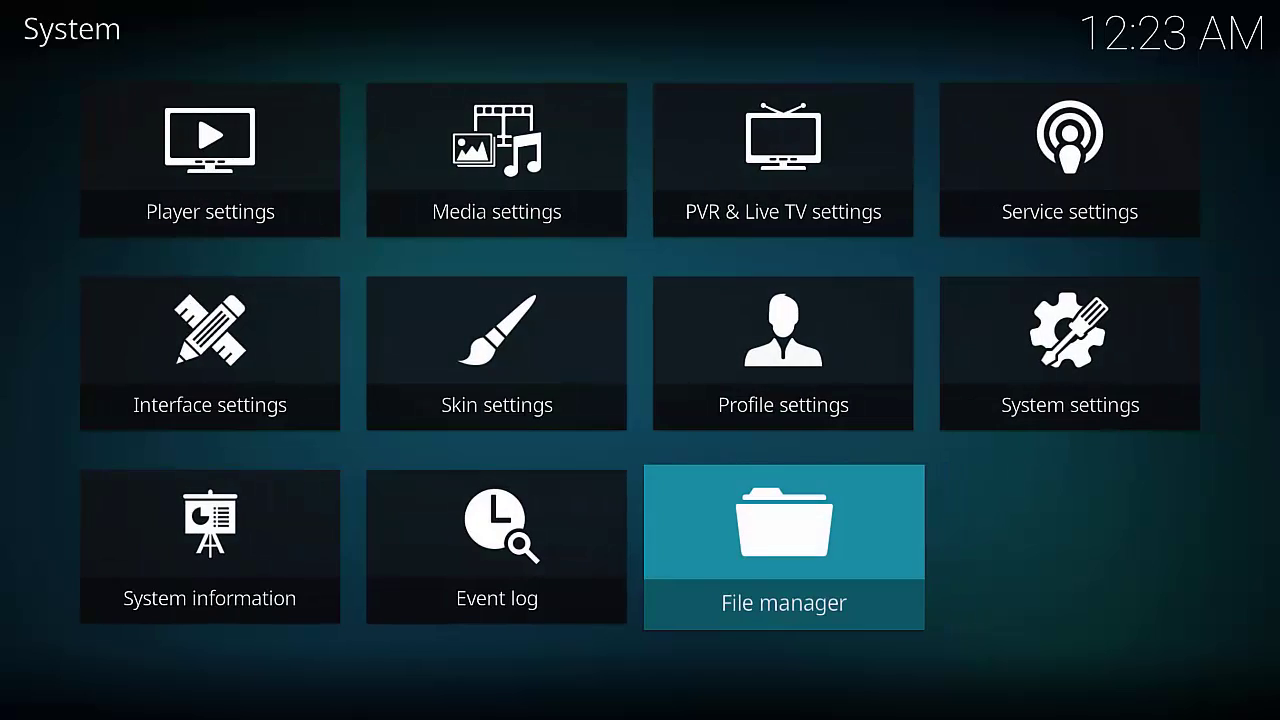
key(Escape)
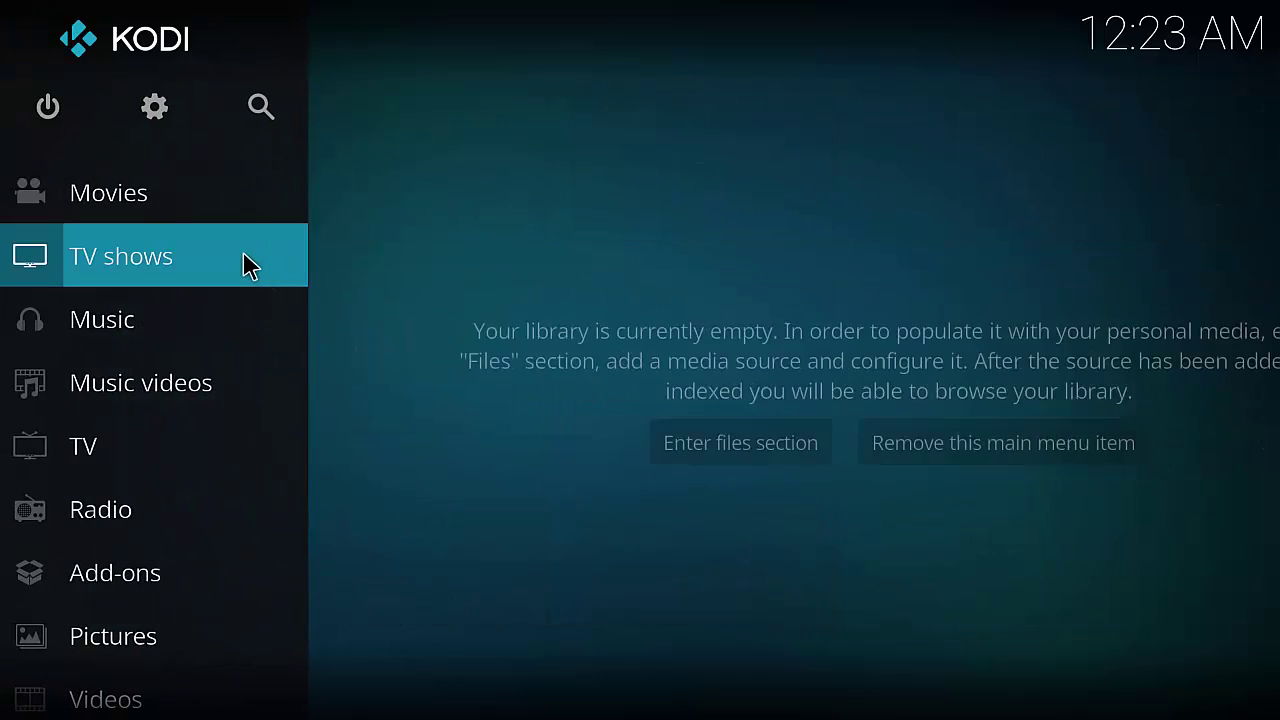
click(193, 570)
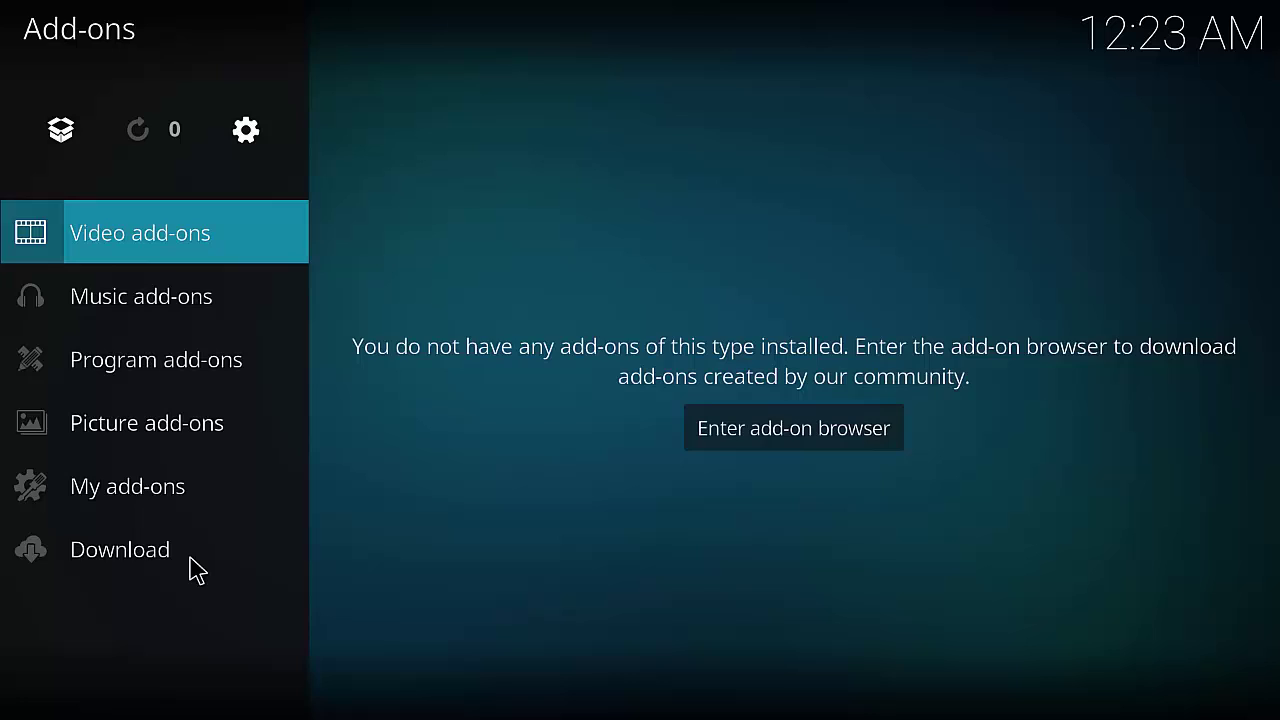
Step: Turn on Unknown sources in add-on settings, confirm Yes, and return to the add-on browser
click(66, 138)
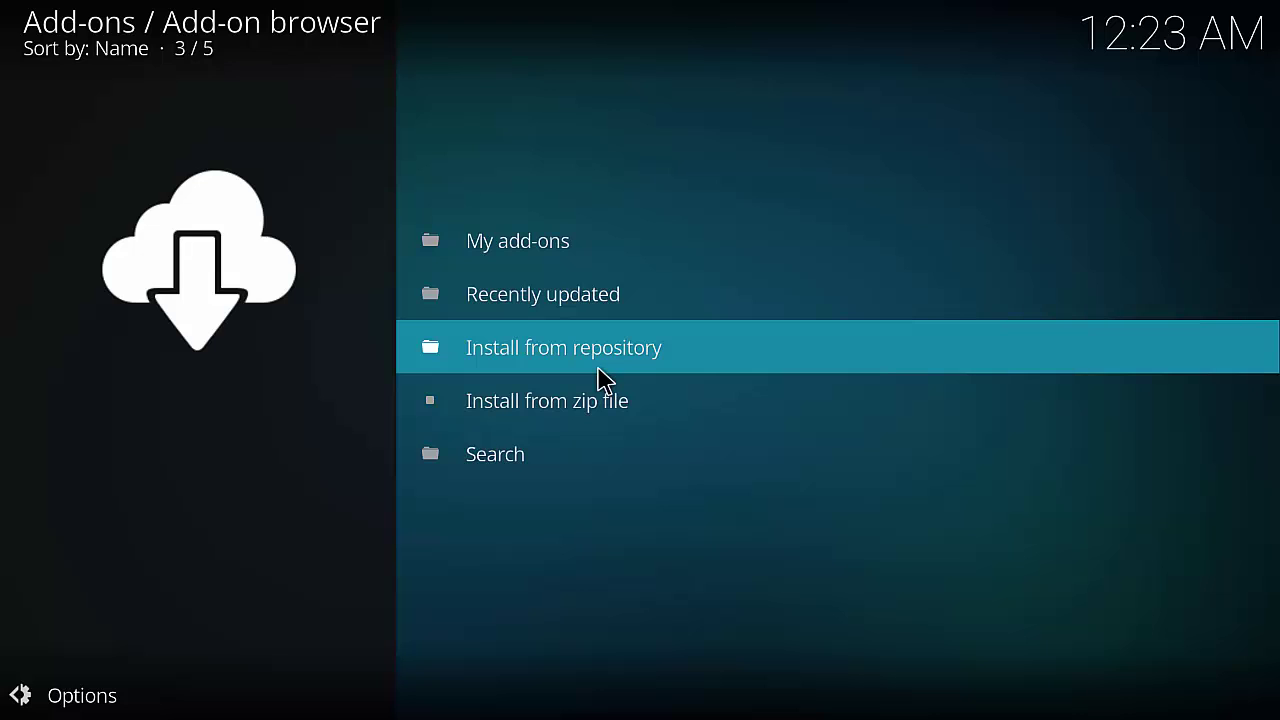
click(515, 404)
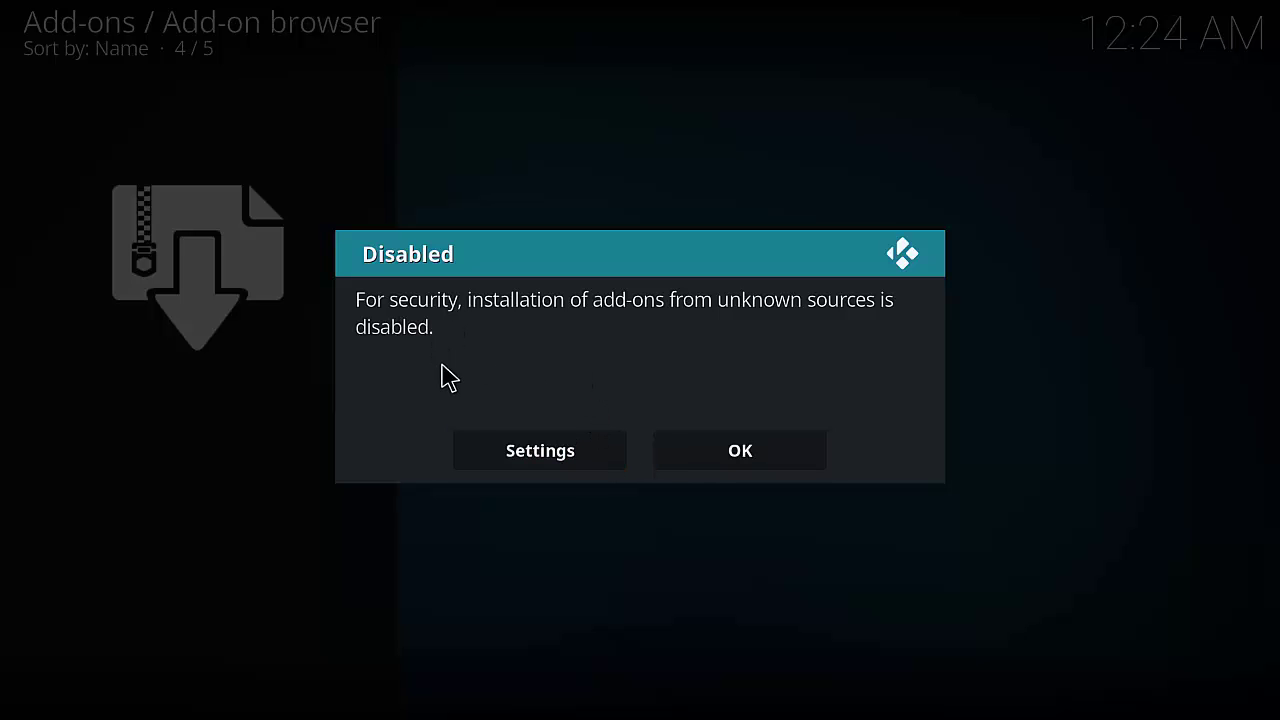
click(505, 450)
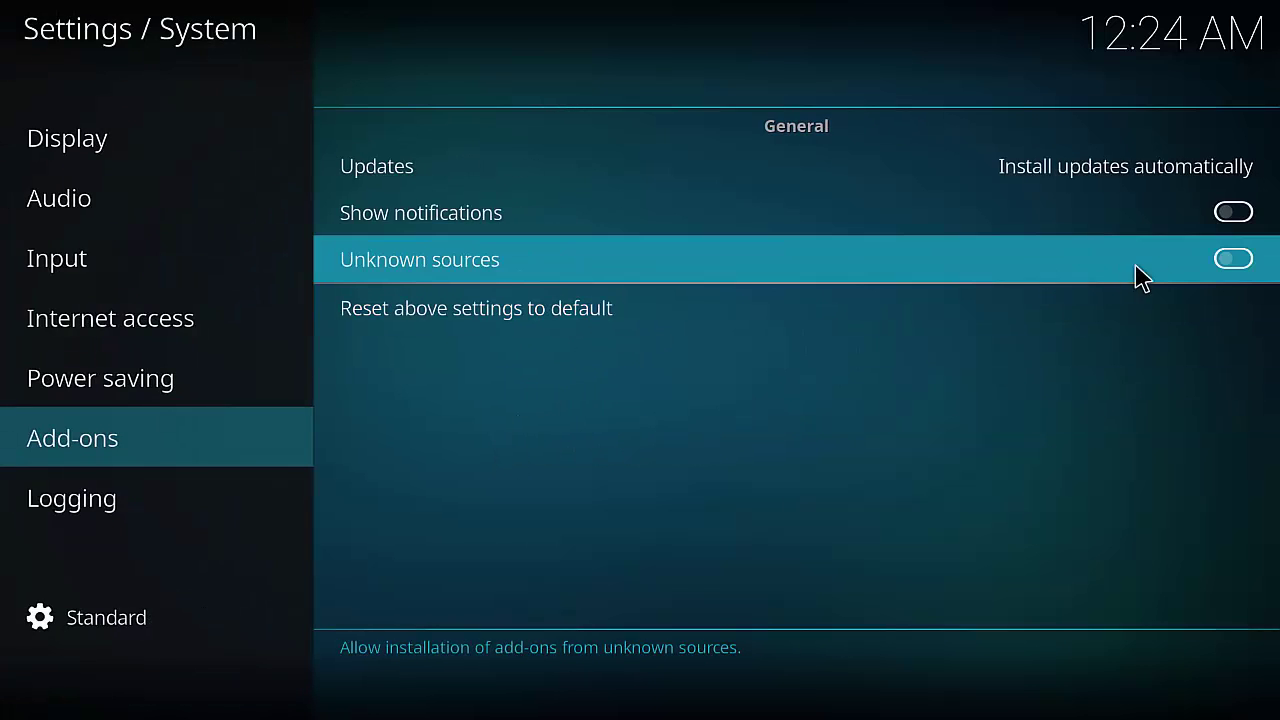
click(1231, 263)
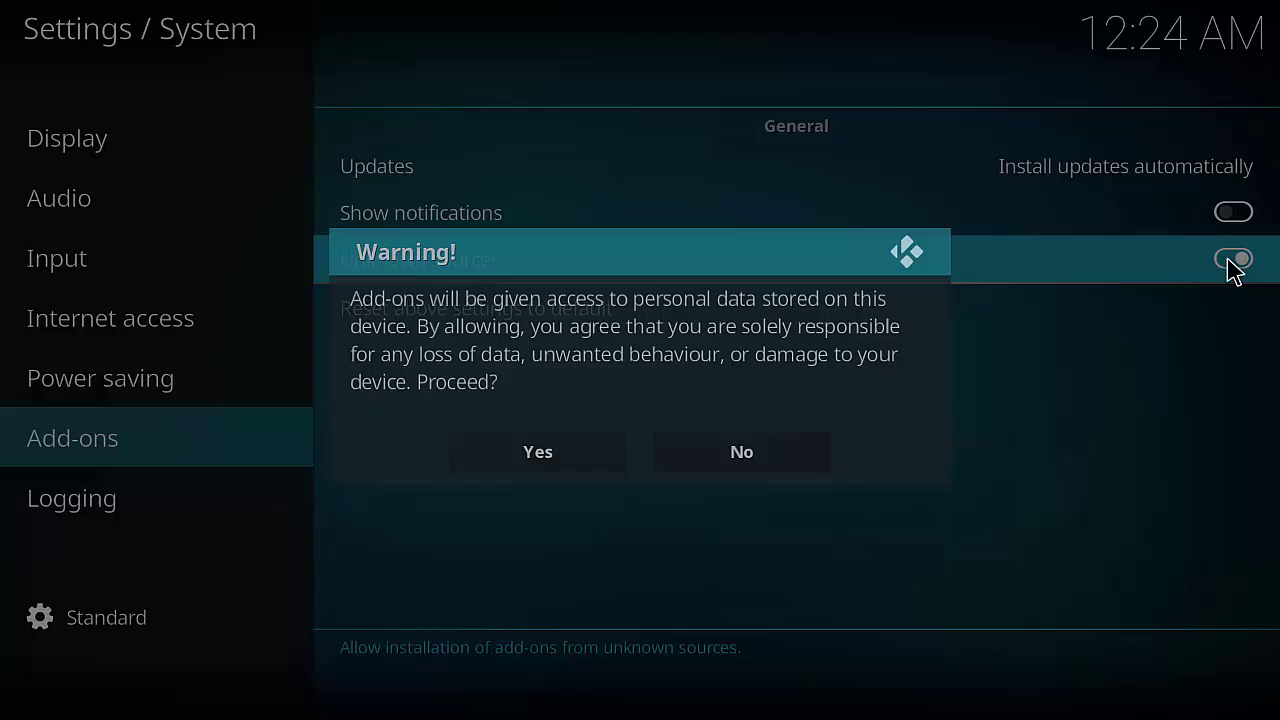
click(604, 464)
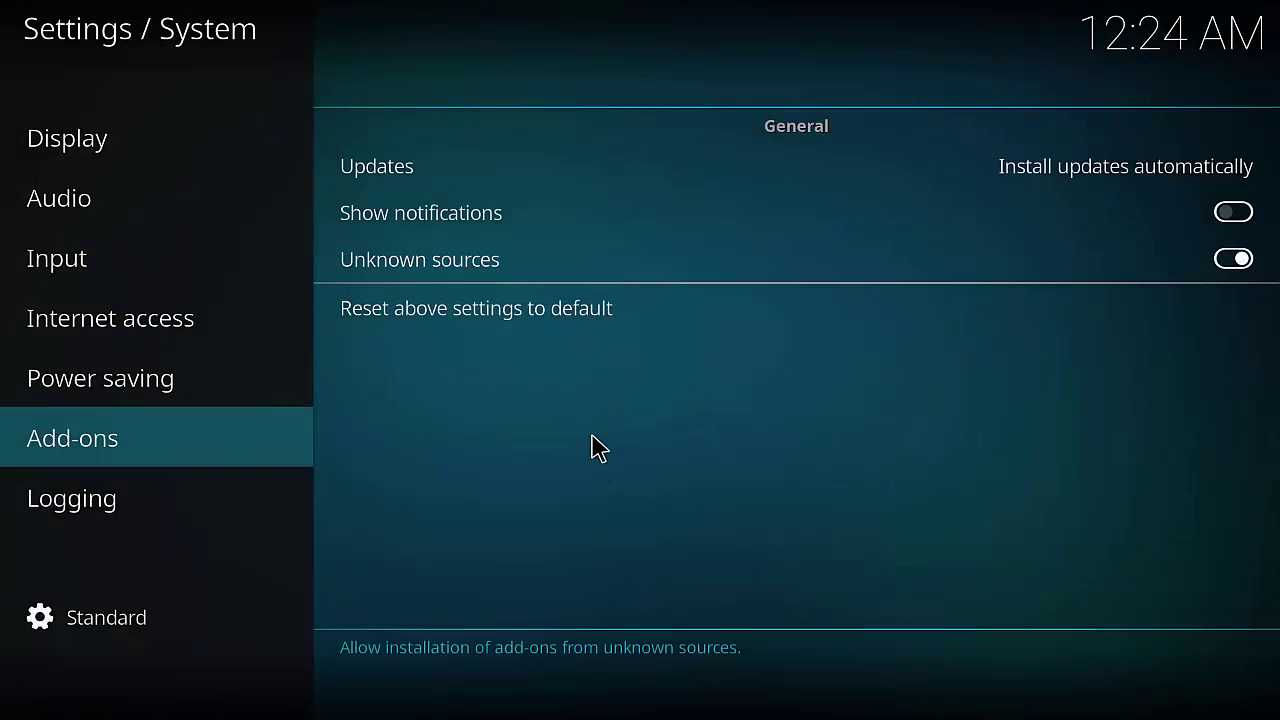
right_click(140, 445)
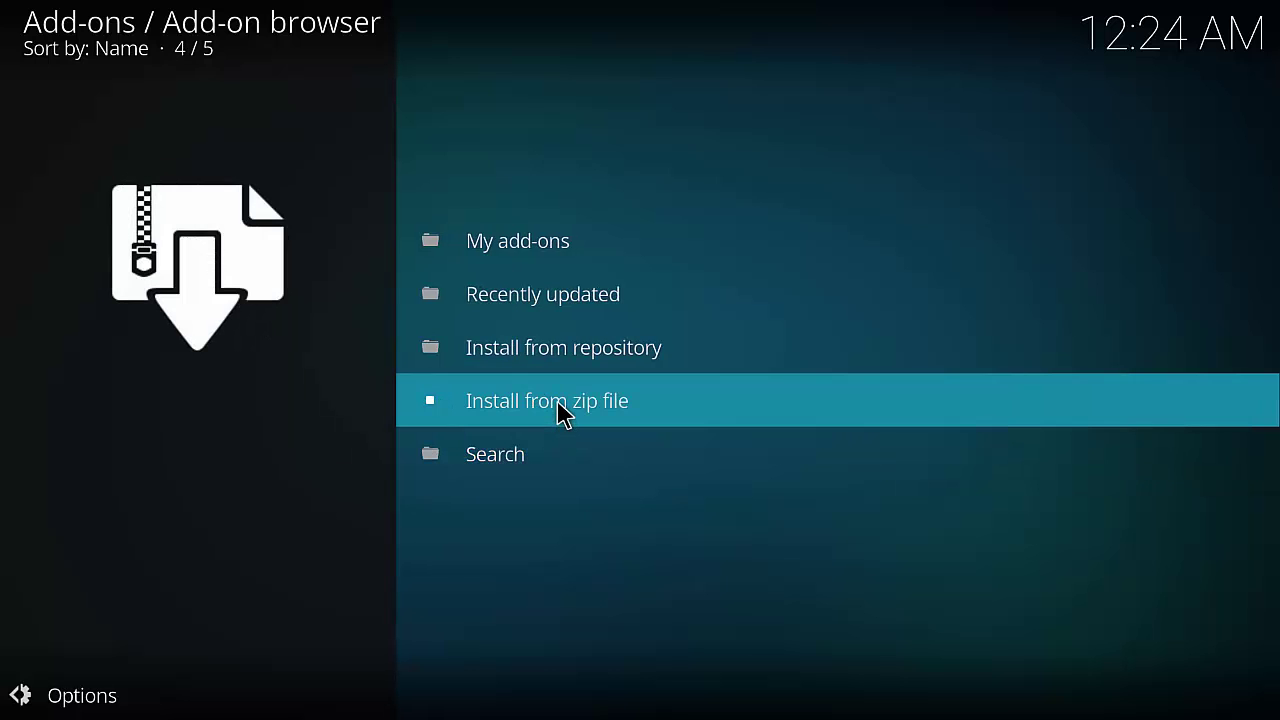
Step: Install repository.exodus-1.0.1.zip from the Fusion source's kodi-repos/english folder
click(560, 405)
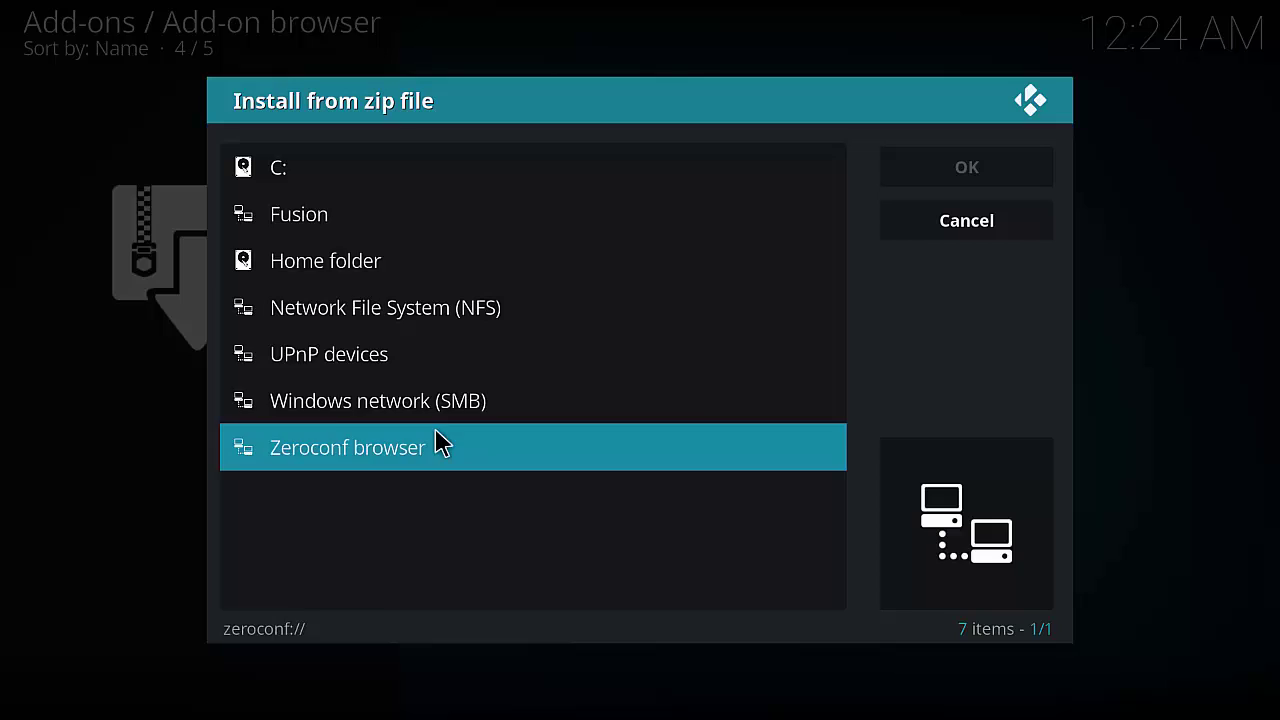
click(366, 237)
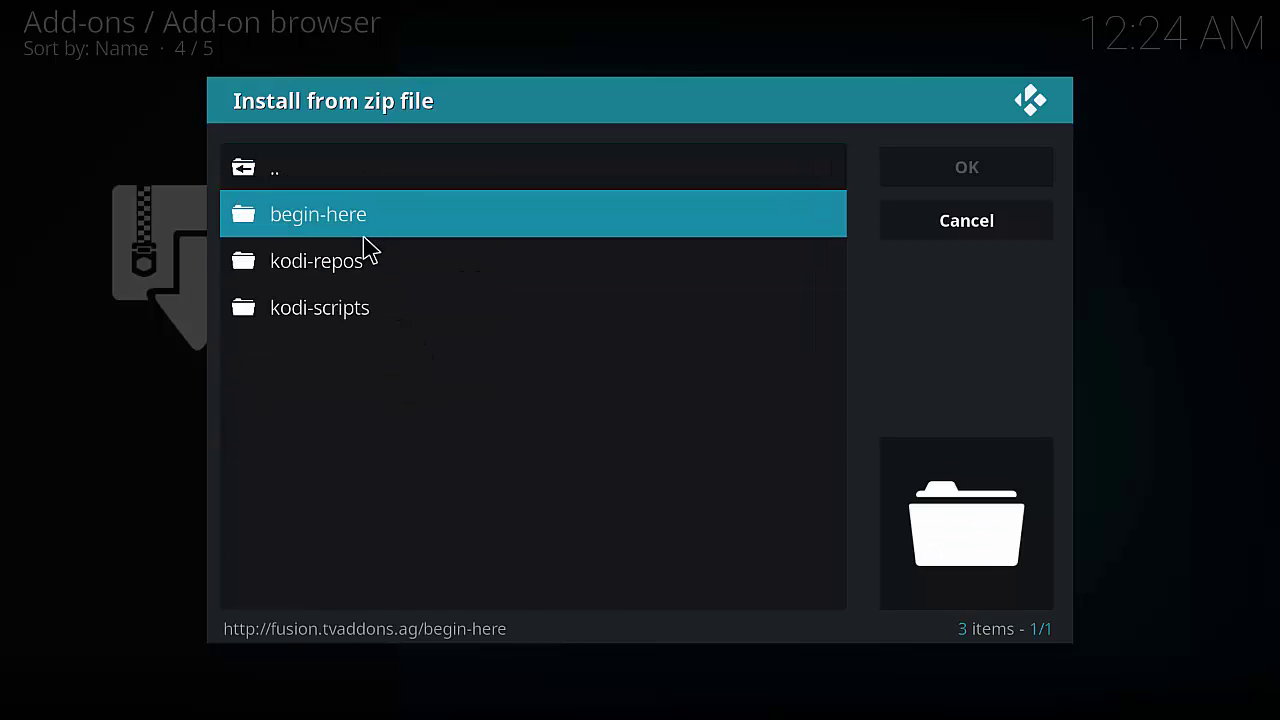
click(365, 262)
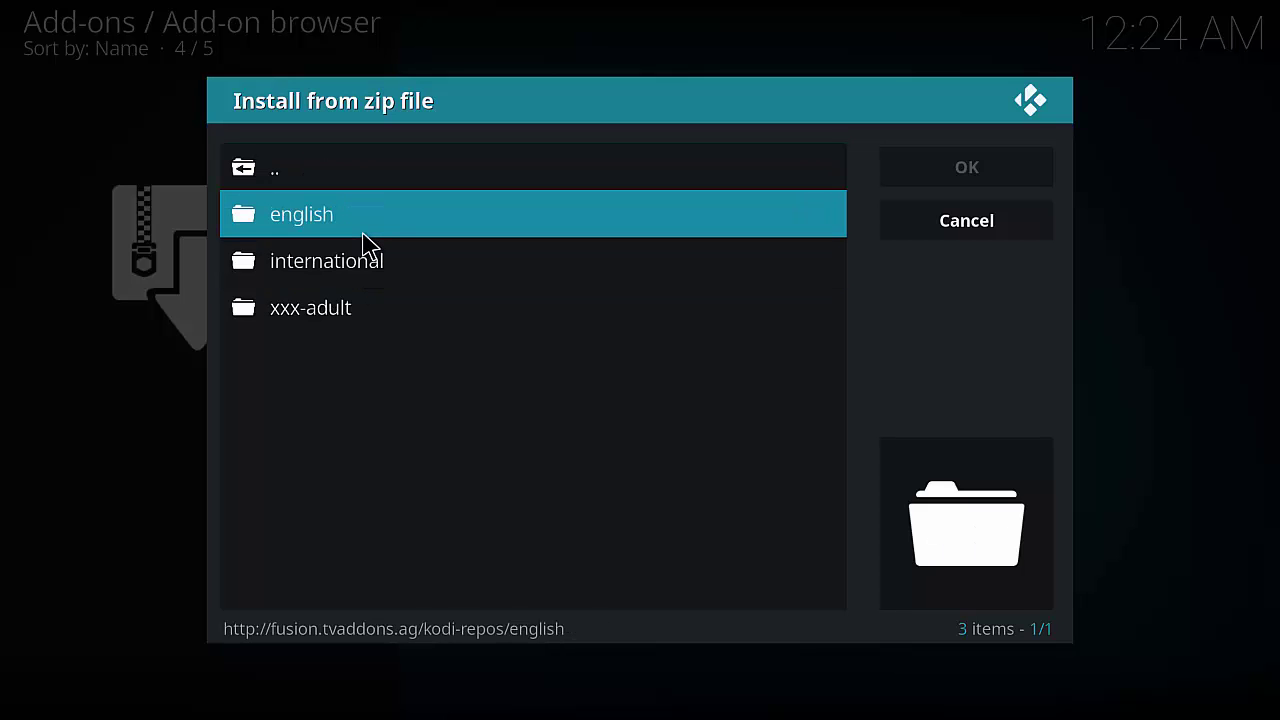
click(363, 234)
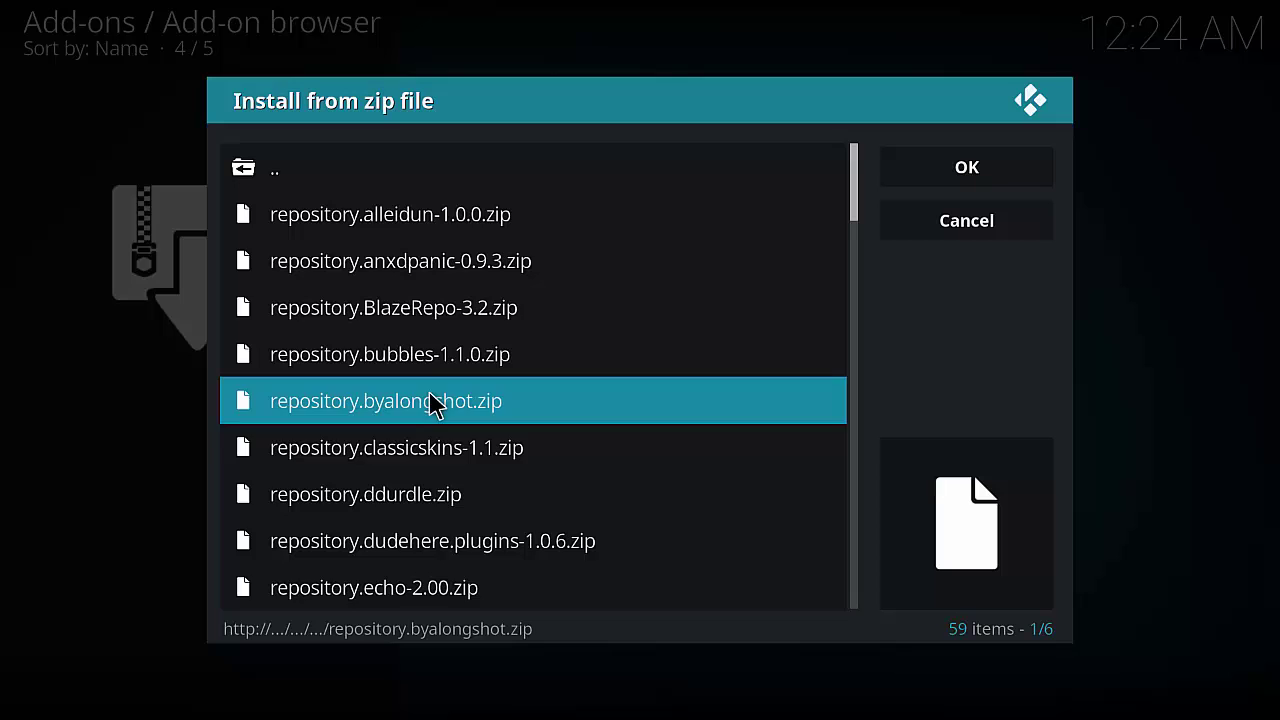
scroll(405, 490, down, 2)
scroll(405, 490, down, 4)
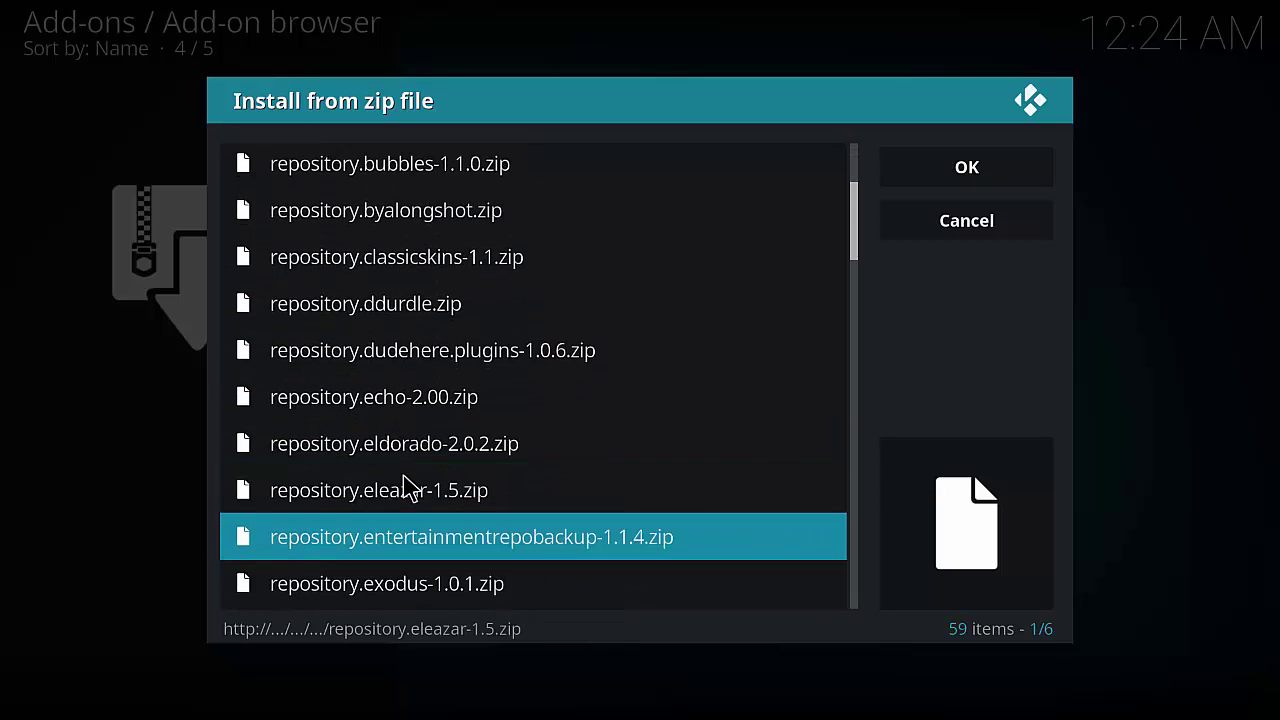
click(410, 494)
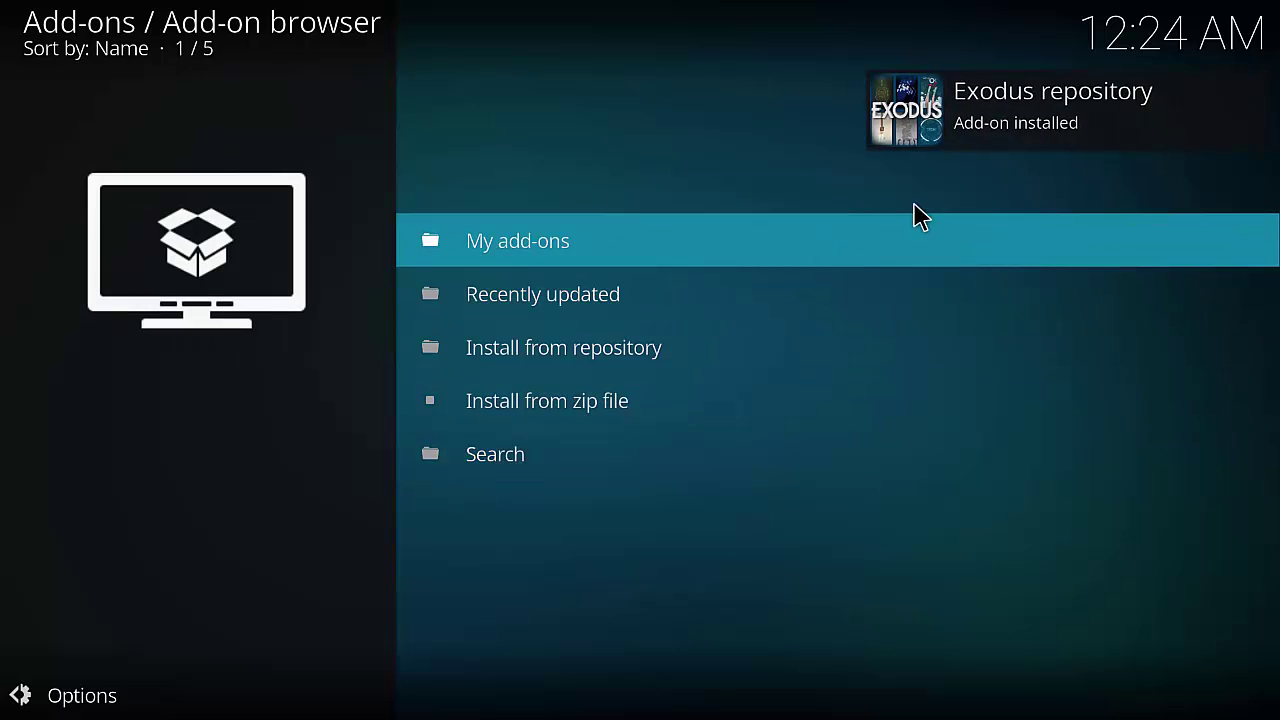
Step: Install Exodus from the Exodus repository's Video add-ons, then return to the Add-ons screen
click(540, 372)
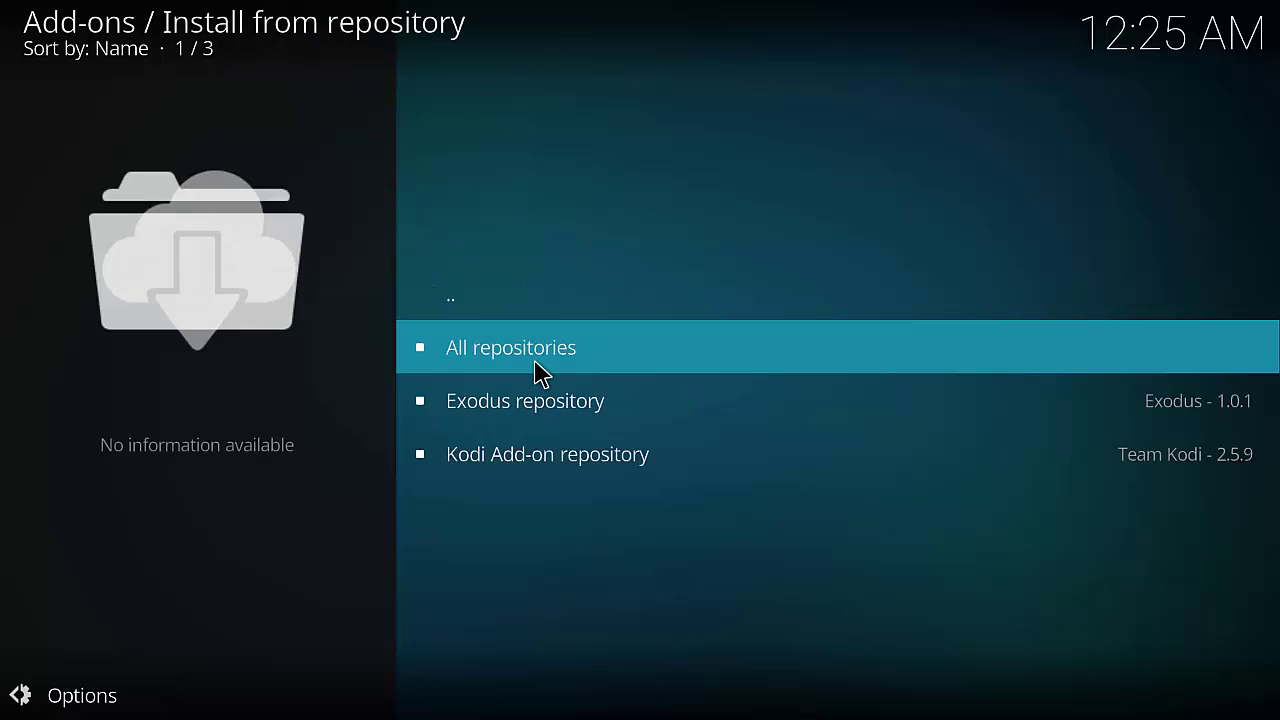
click(530, 398)
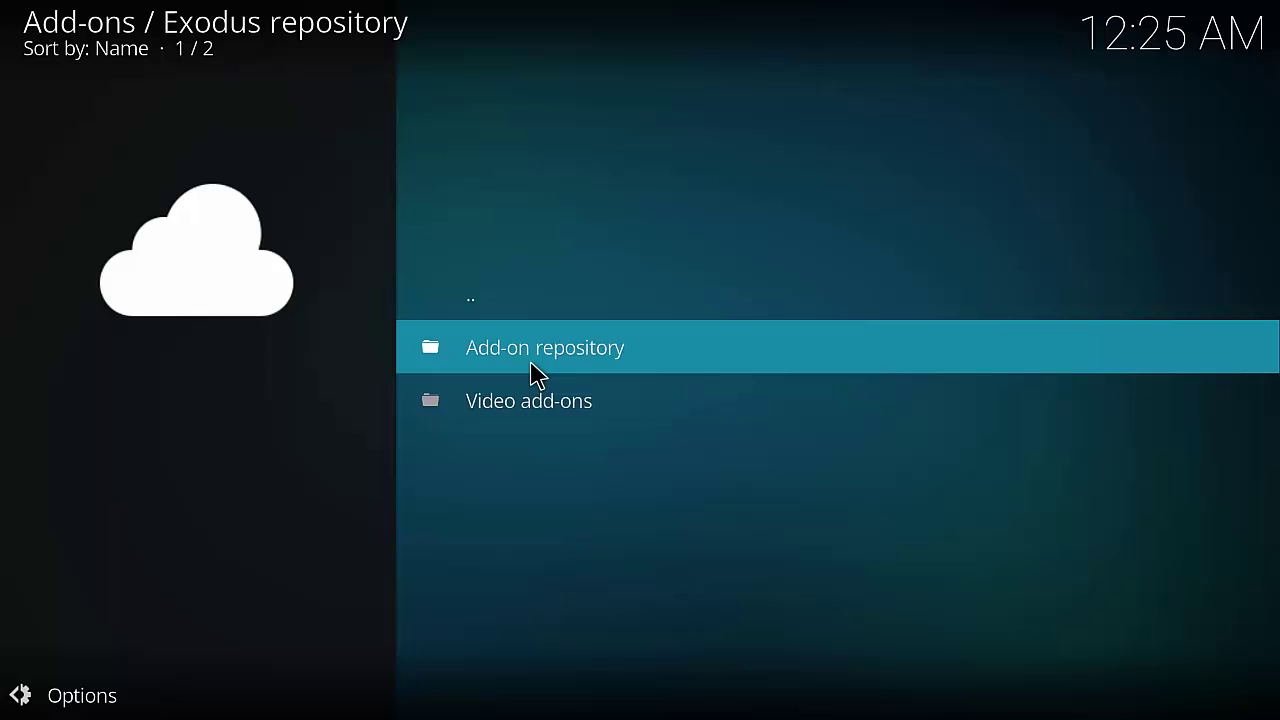
click(527, 398)
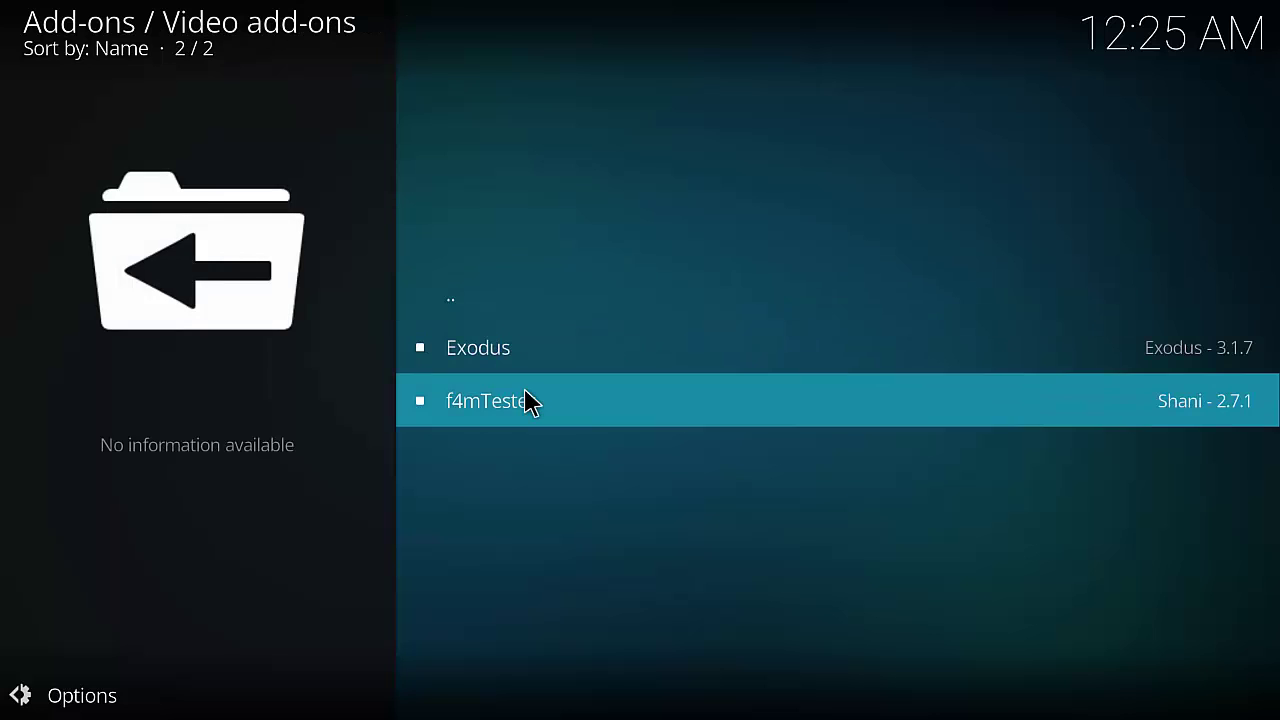
click(523, 371)
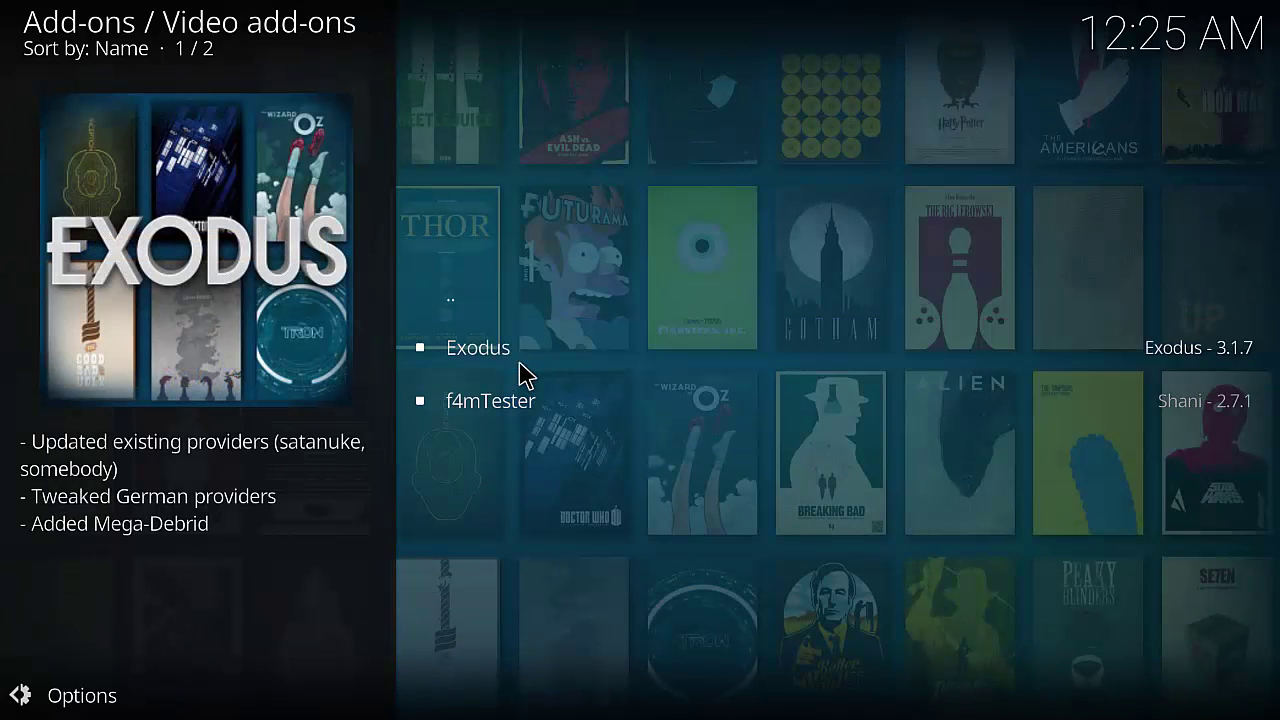
click(971, 600)
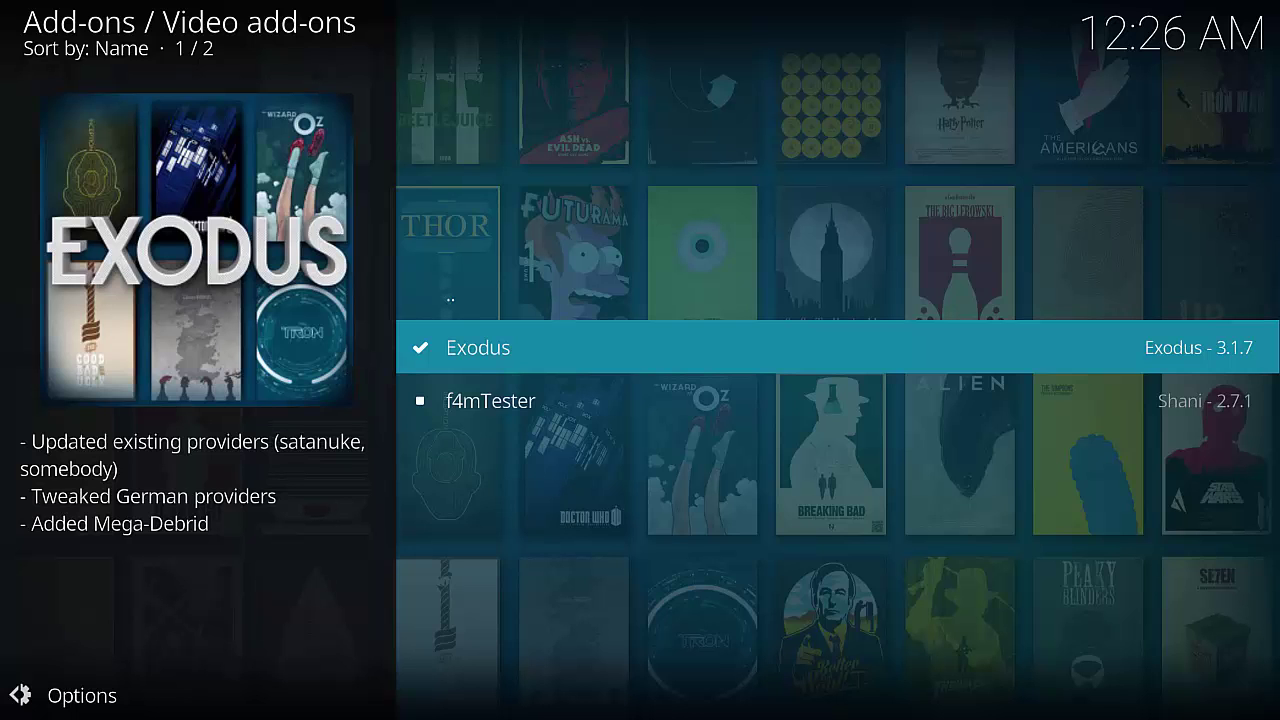
key(Escape)
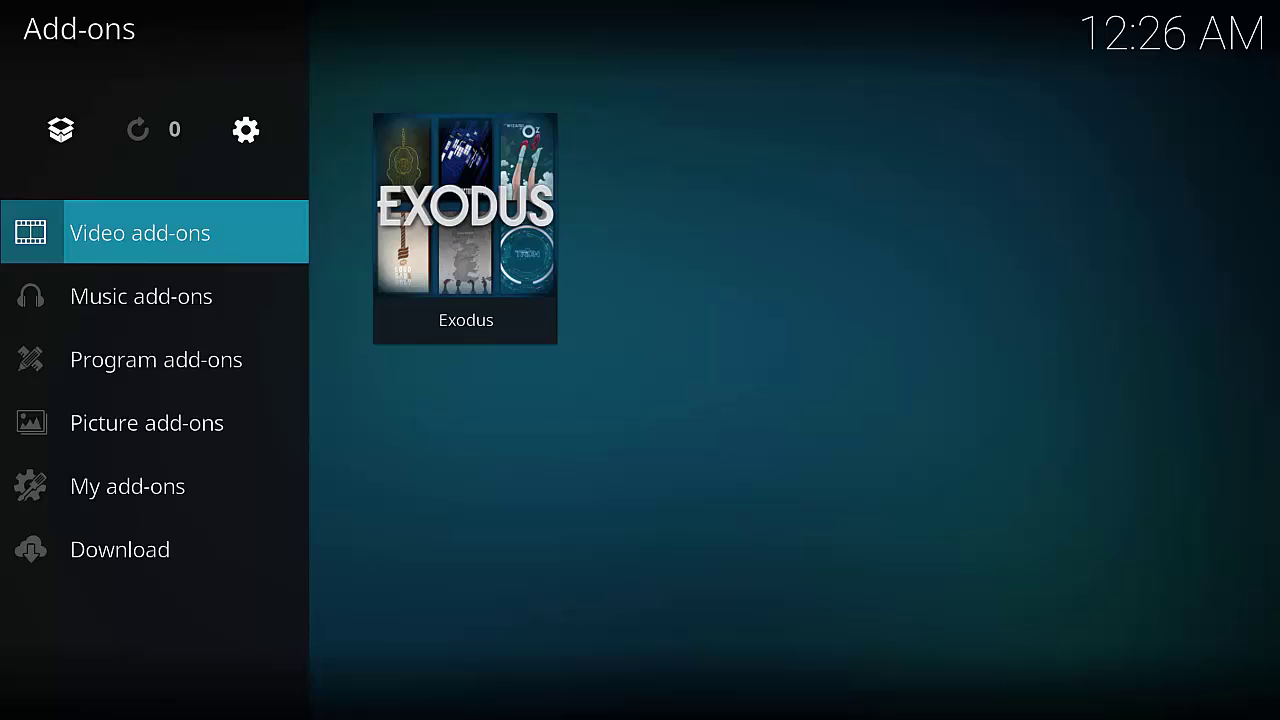
Step: Launch the Exodus tile from the home screen and open its New Movies list
key(Escape)
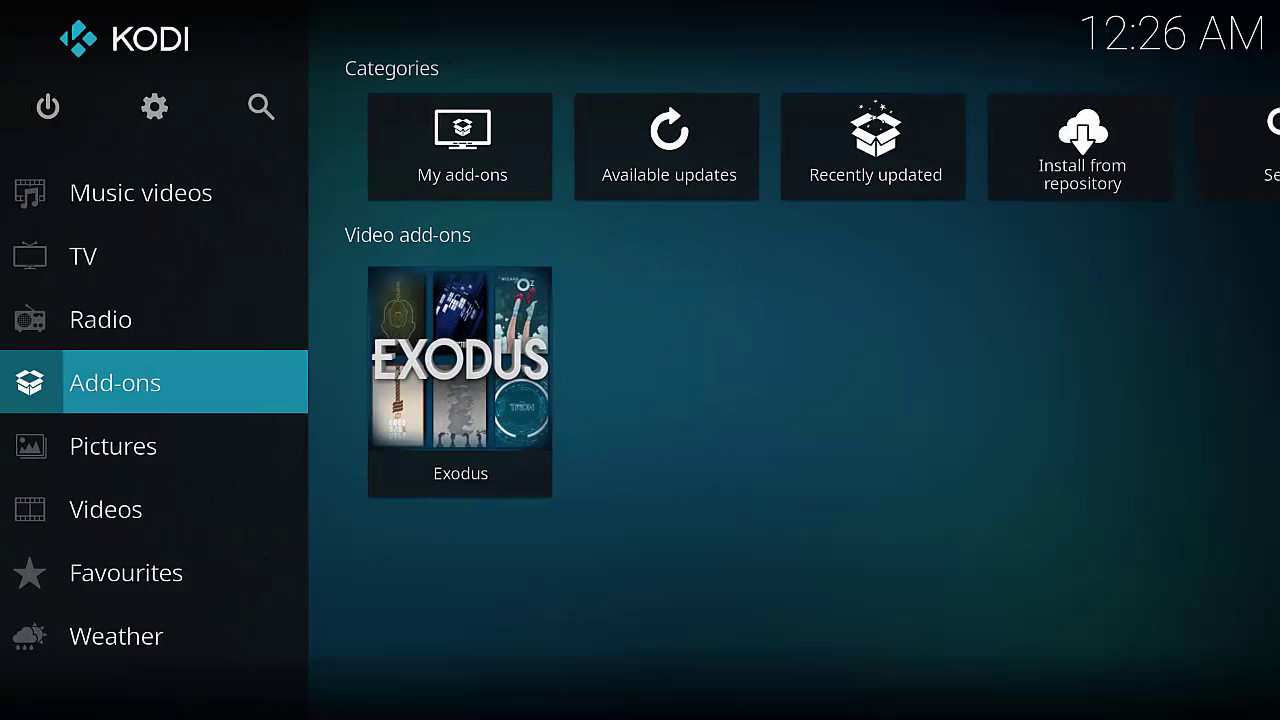
key(Right)
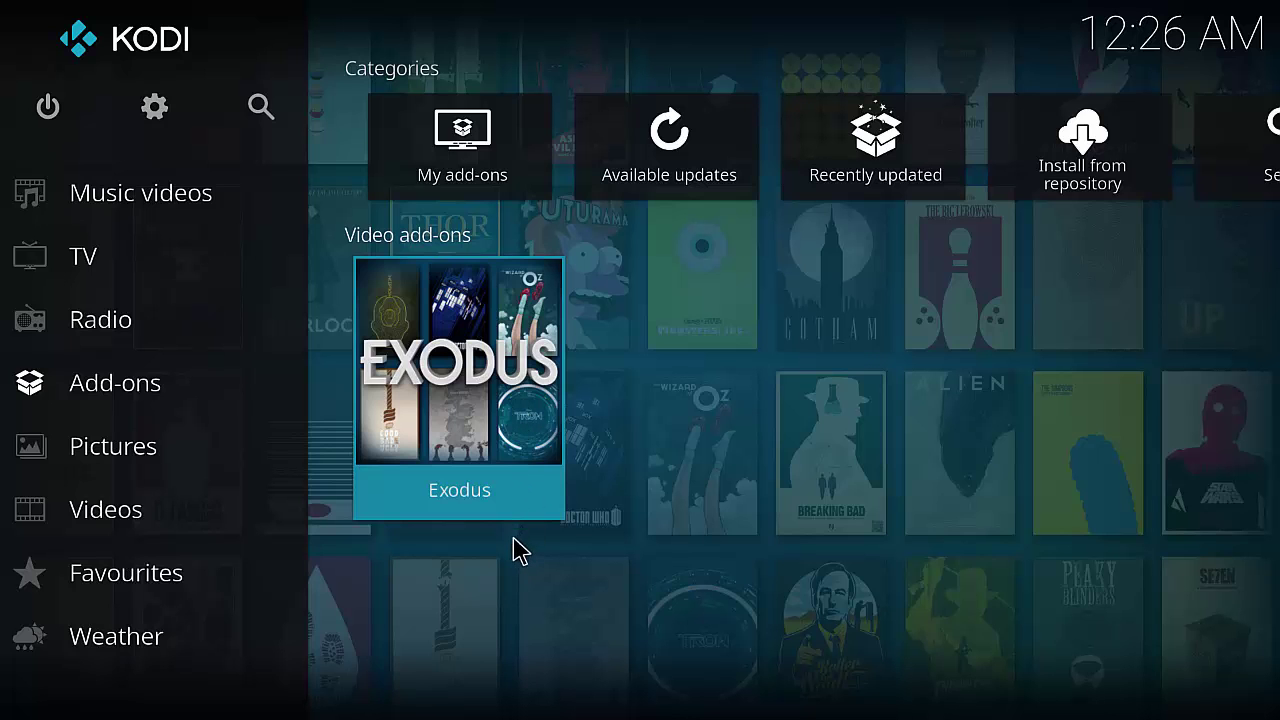
click(452, 422)
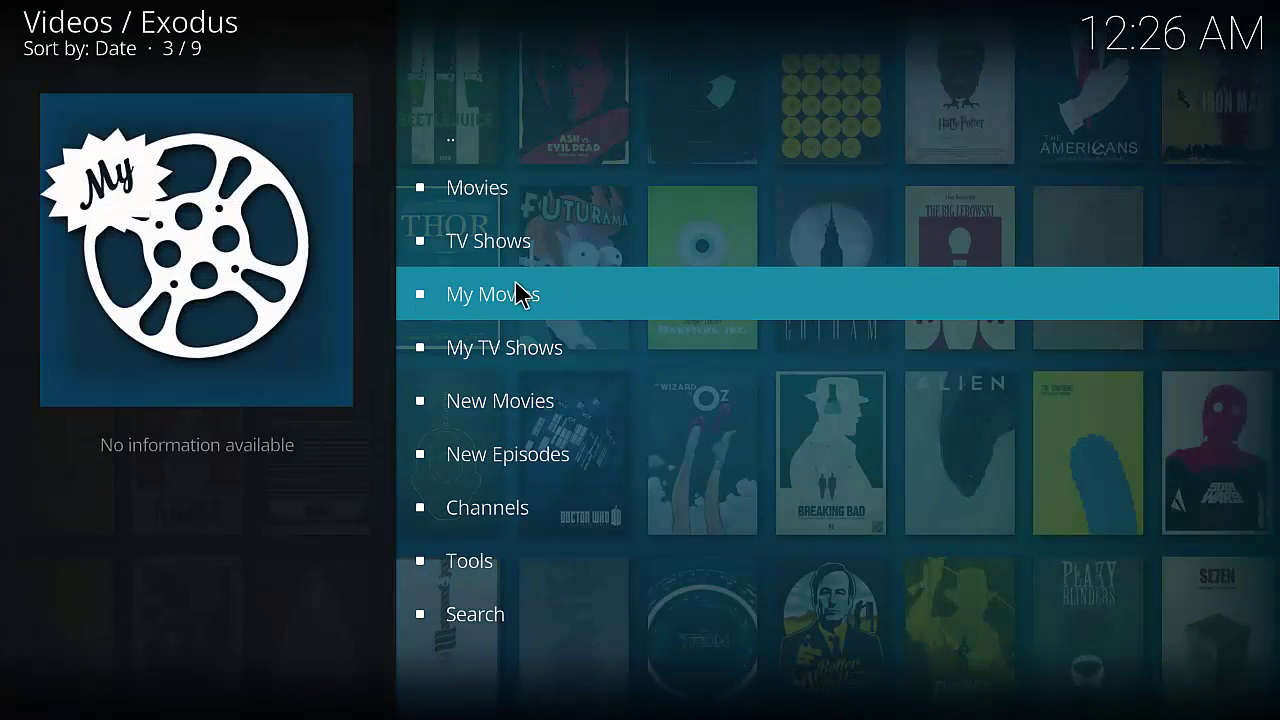
click(508, 420)
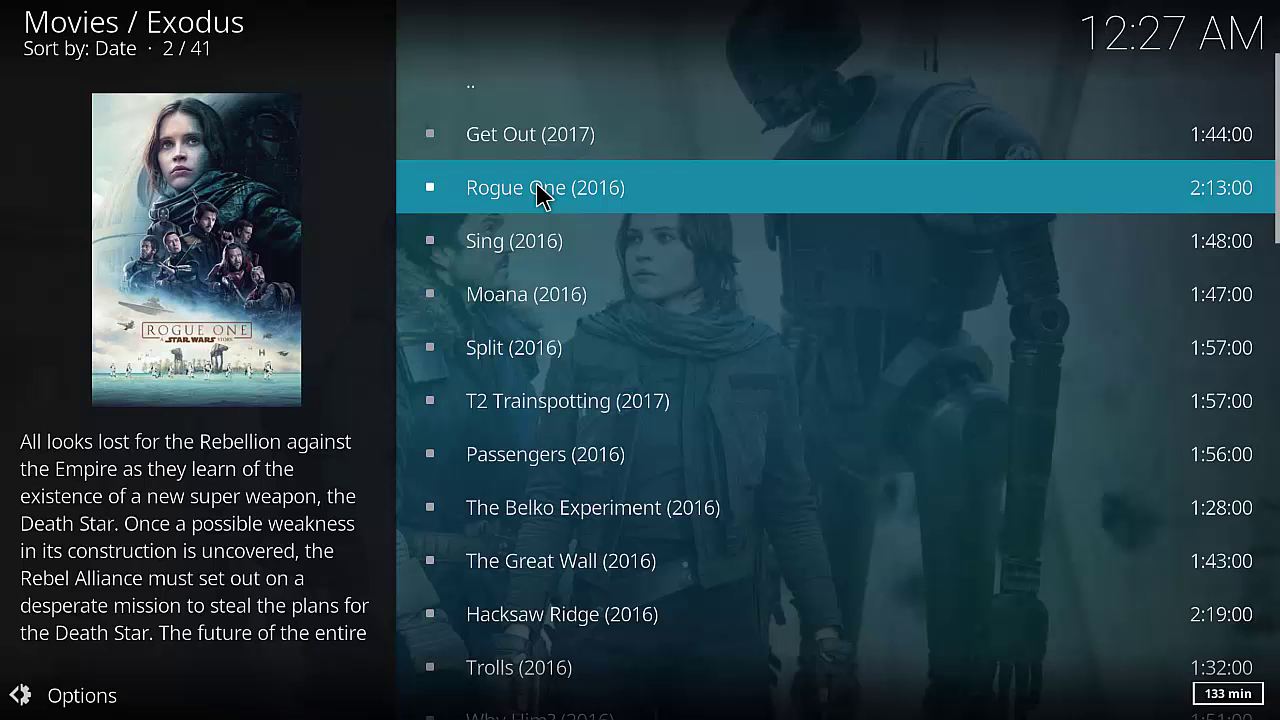
Step: Select Rogue One (2016) and let Exodus gather its 155 streaming sources
click(538, 193)
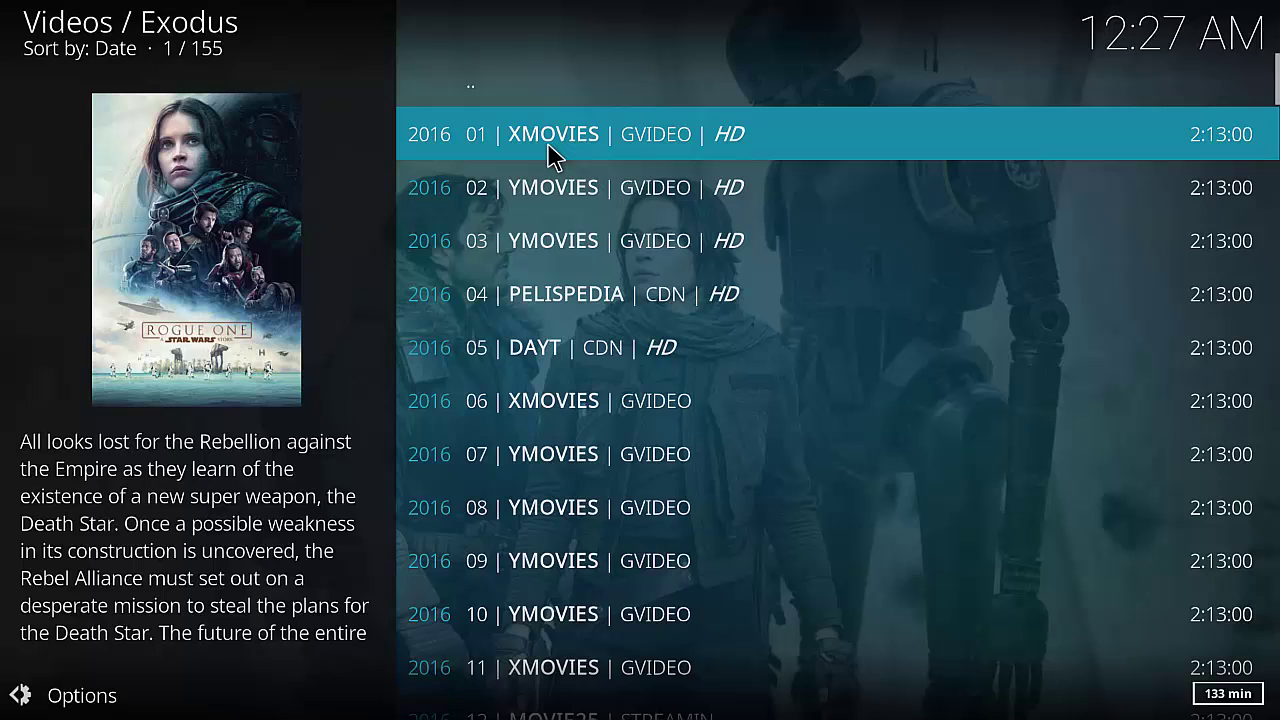
Step: Play Rogue One from the 01 XMOVIES source and jump to about 13 minutes in
click(562, 150)
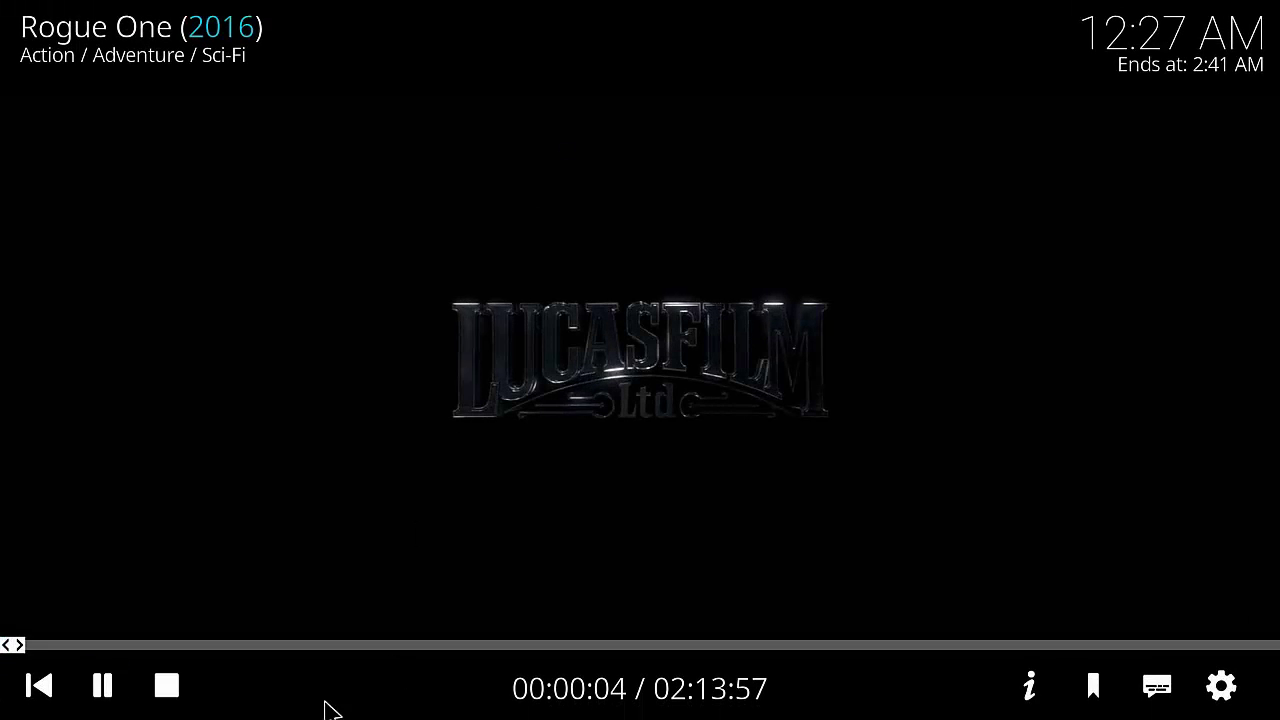
click(129, 650)
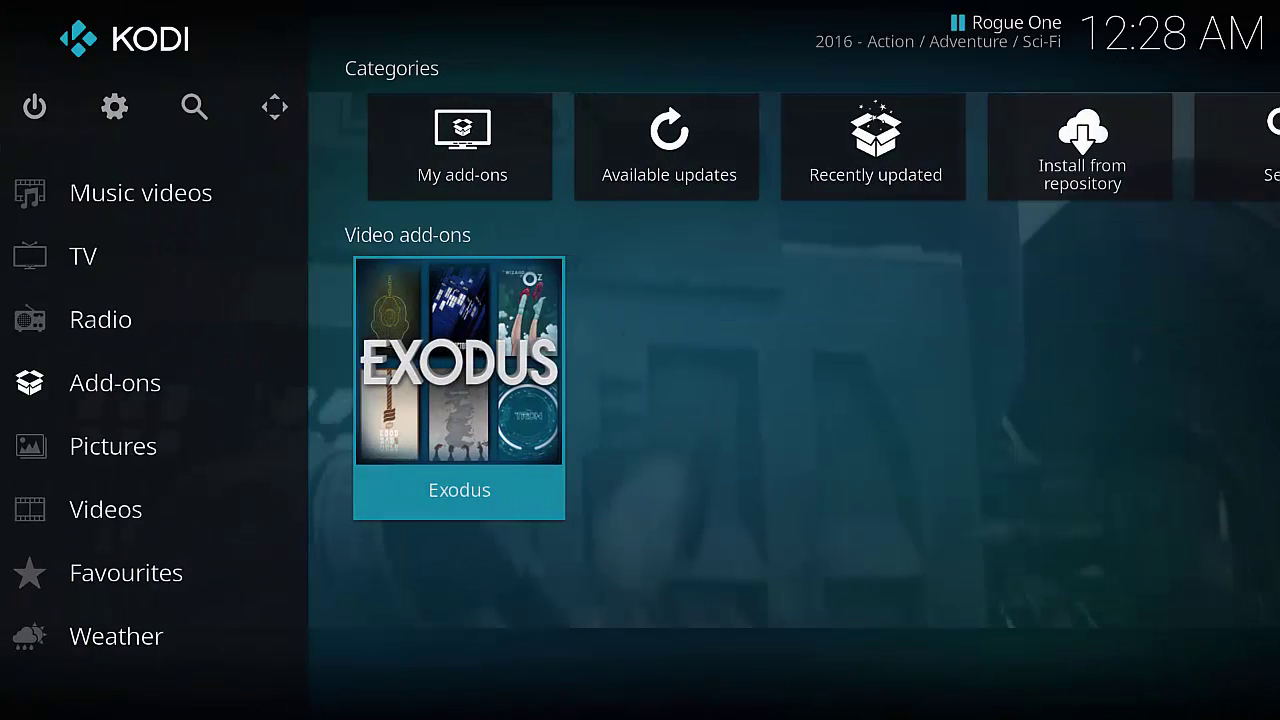
Step: Close the Kodi window from its taskbar icon
key(super)
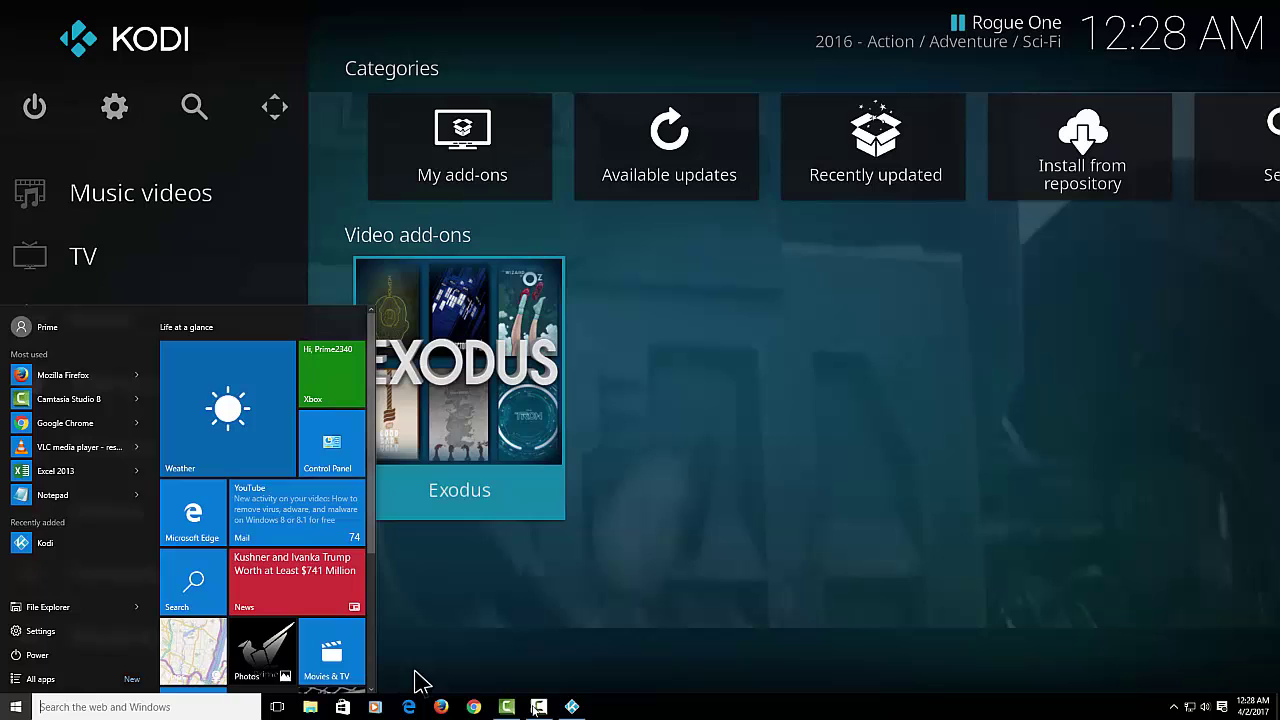
right_click(572, 705)
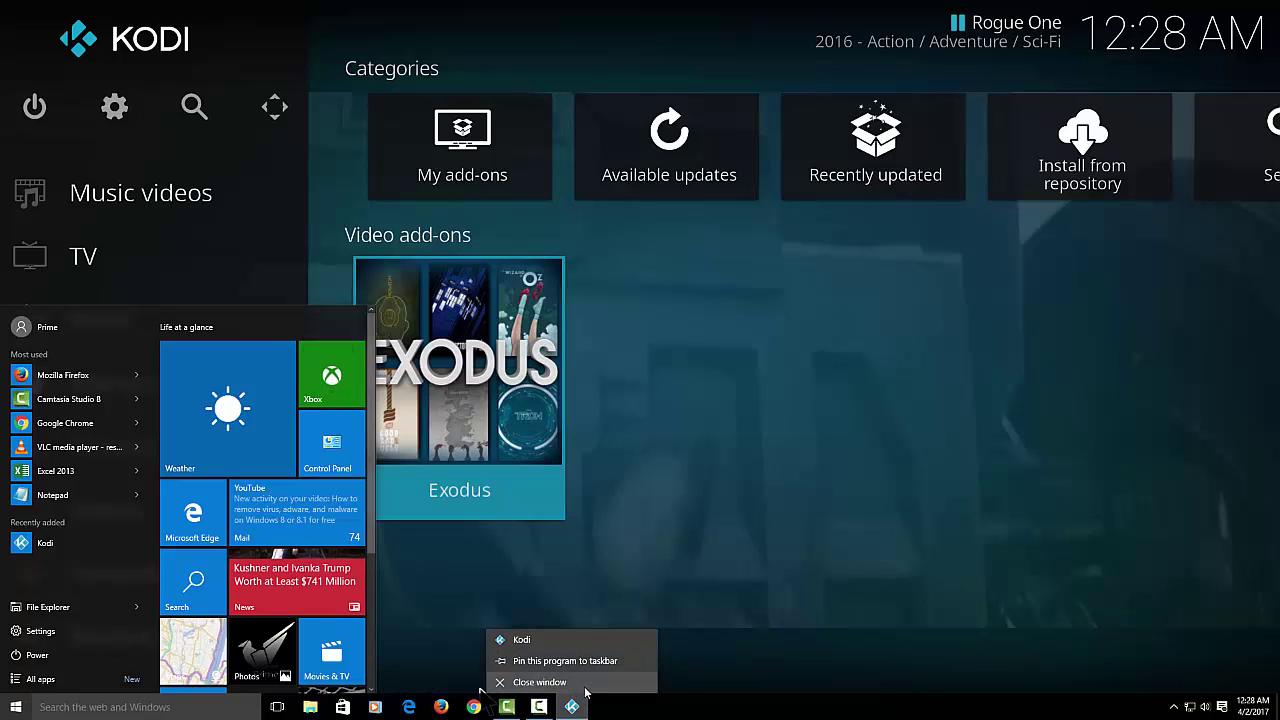
click(585, 690)
Step: Drag Kodi from the Start menu's Recently added list onto the desktop as a shortcut
click(590, 523)
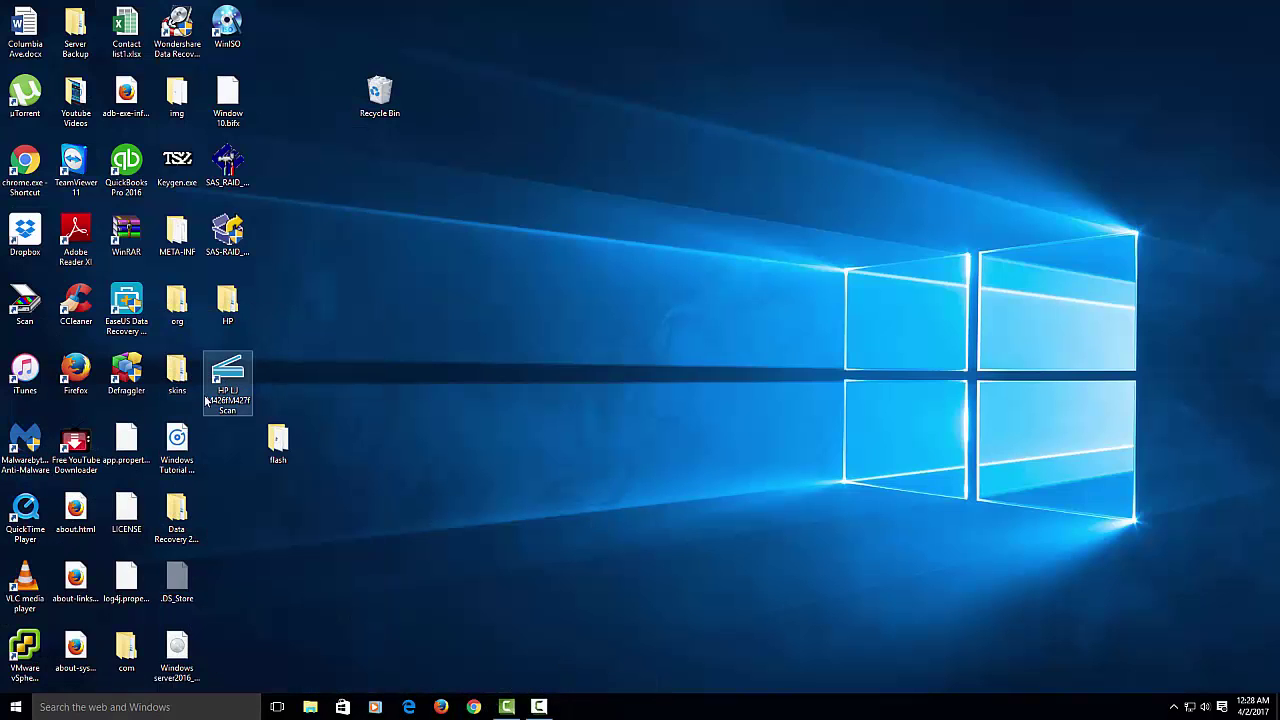
click(15, 706)
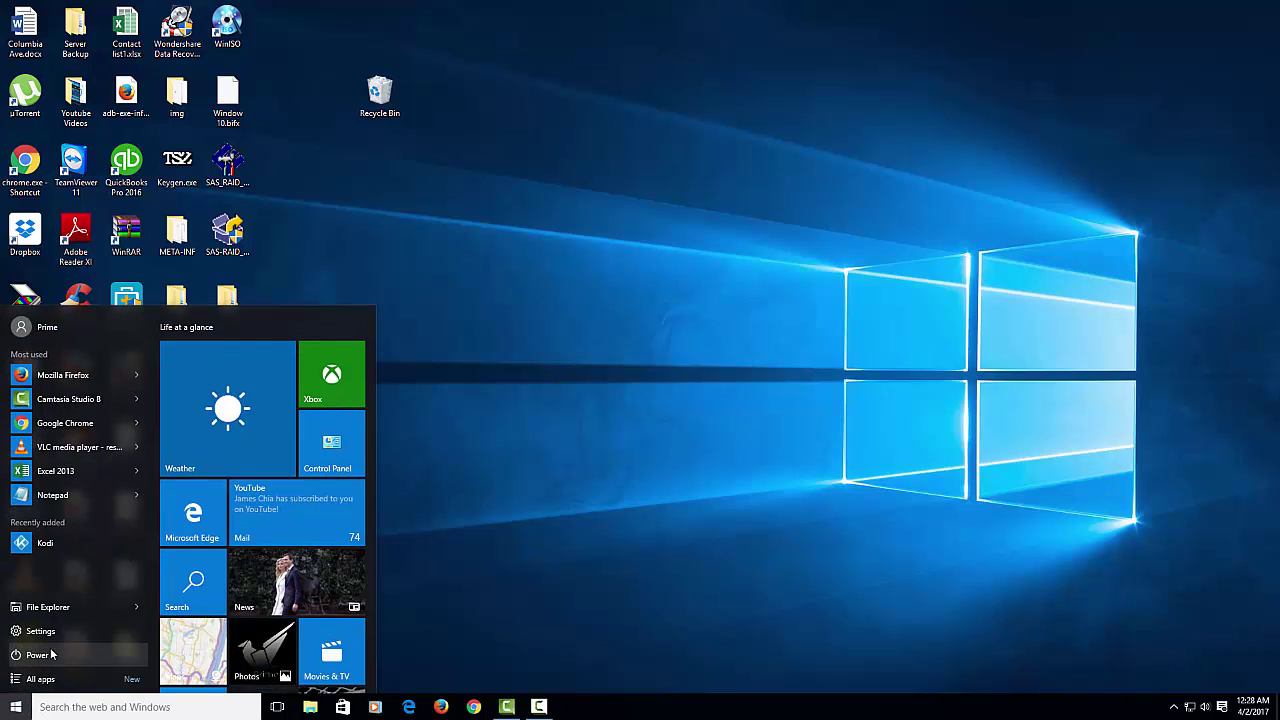
drag(45, 543, 522, 408)
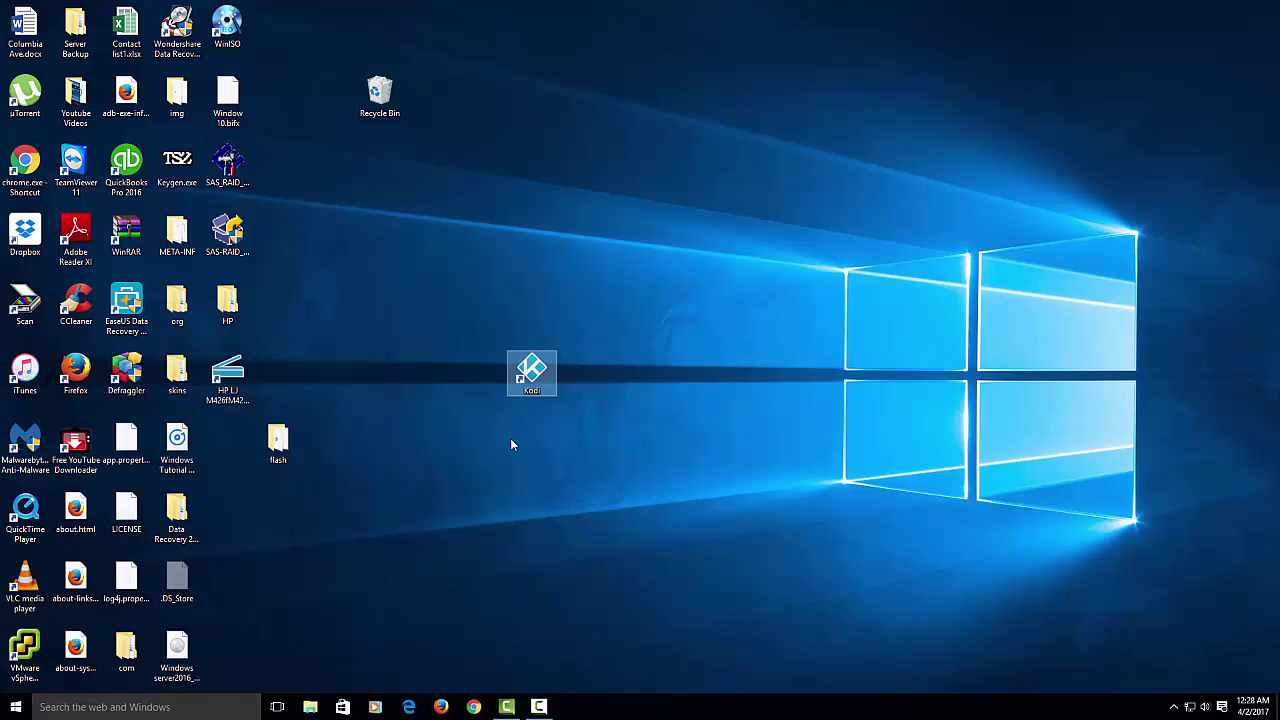